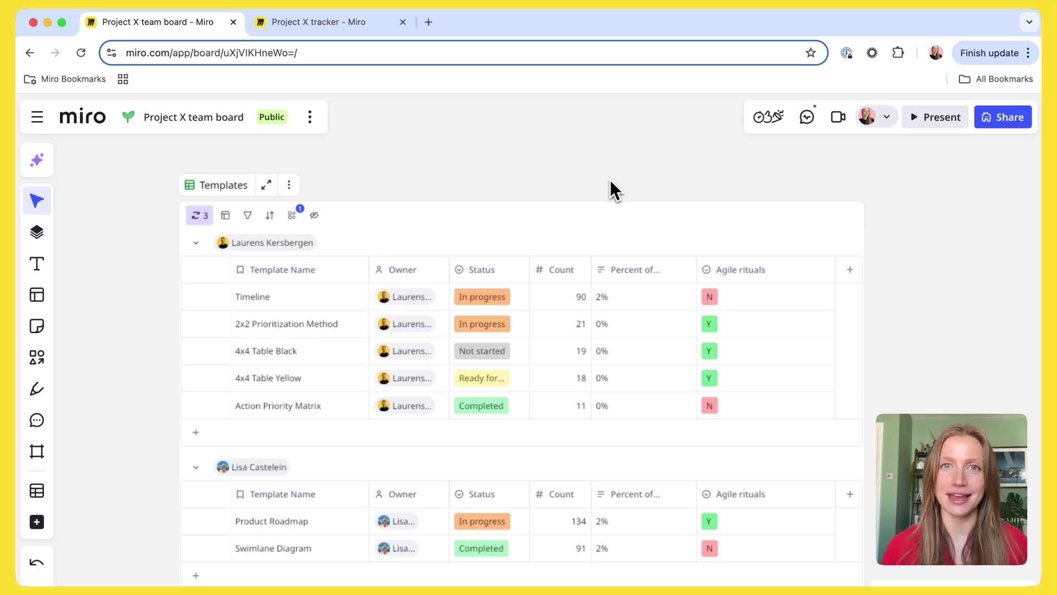
- Scroll the board right so the Jira task cards and yellow sticky notes are in view
{"action": "scroll", "coordinate": [610, 180], "scroll_direction": "right", "scroll_amount": 15}
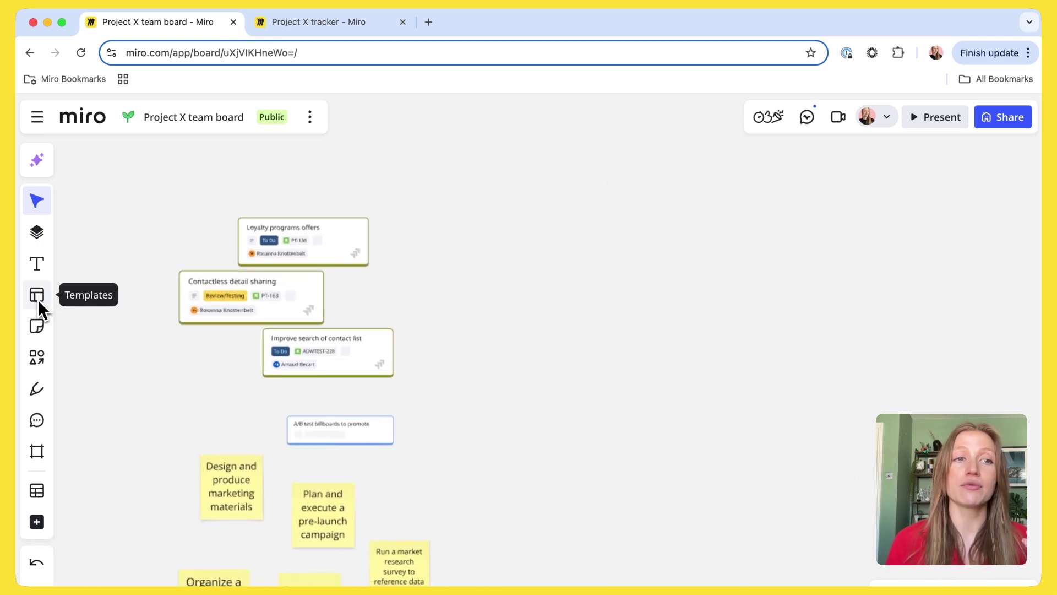
- Add a table beside the cards and fill it with the three Jira cards PT-163, PT-138 and ADWTEST-228
{"action": "left_click", "coordinate": [37, 116]}
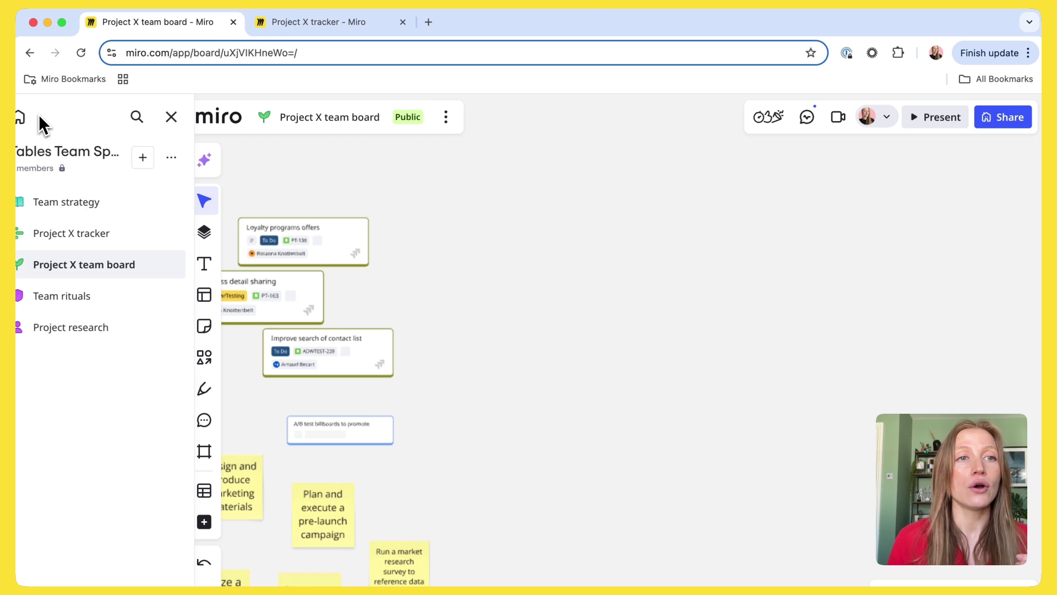
{"action": "left_click", "coordinate": [166, 158]}
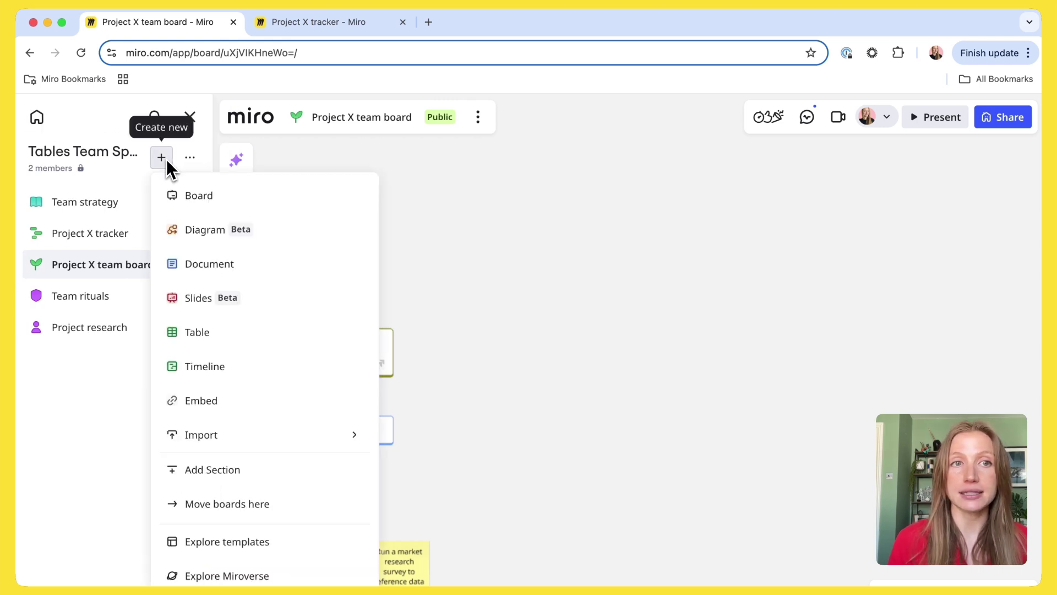
{"action": "left_click", "coordinate": [190, 118]}
{"action": "left_click", "coordinate": [39, 523]}
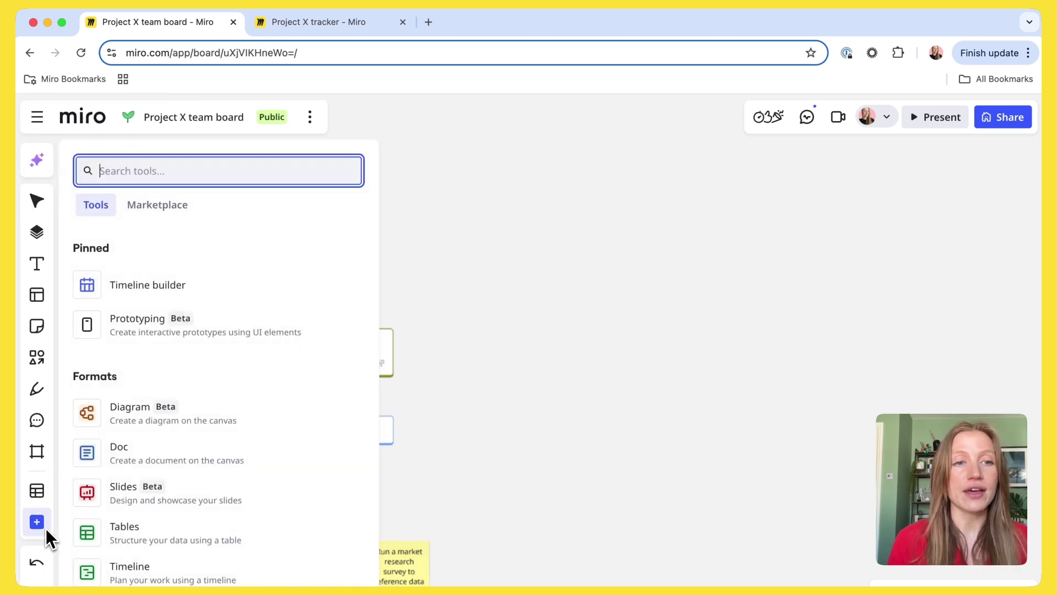
{"action": "left_click", "coordinate": [114, 545]}
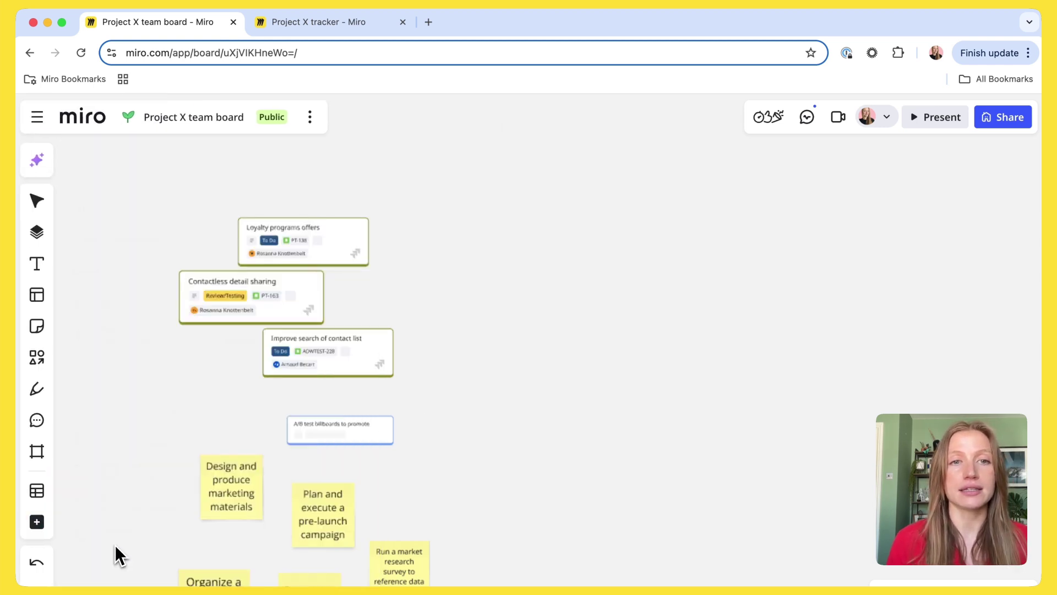
{"action": "left_click", "coordinate": [483, 305]}
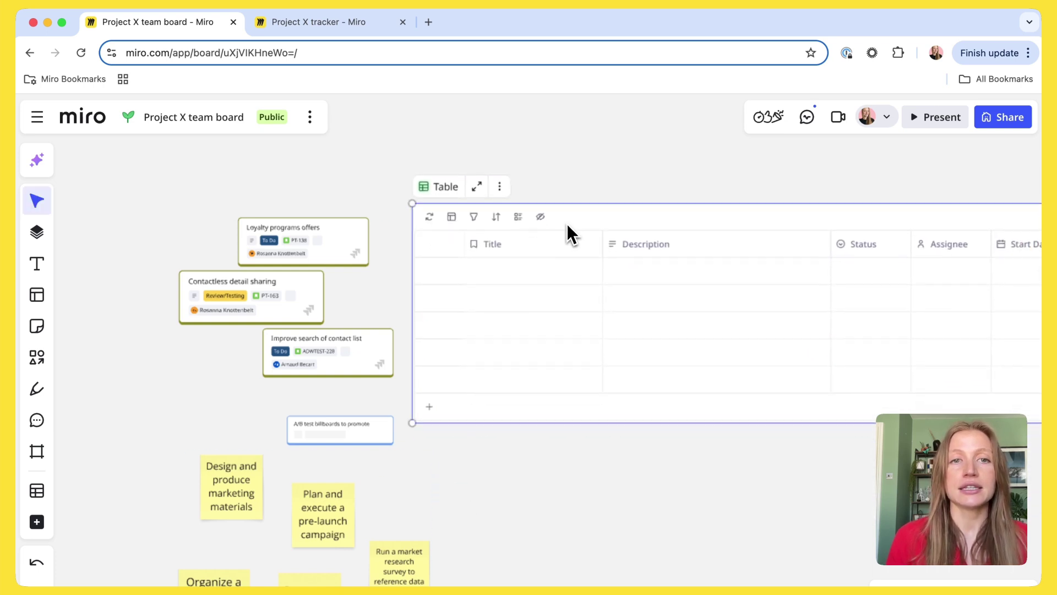
{"action": "left_click_drag", "start_coordinate": [276, 173], "coordinate": [457, 260]}
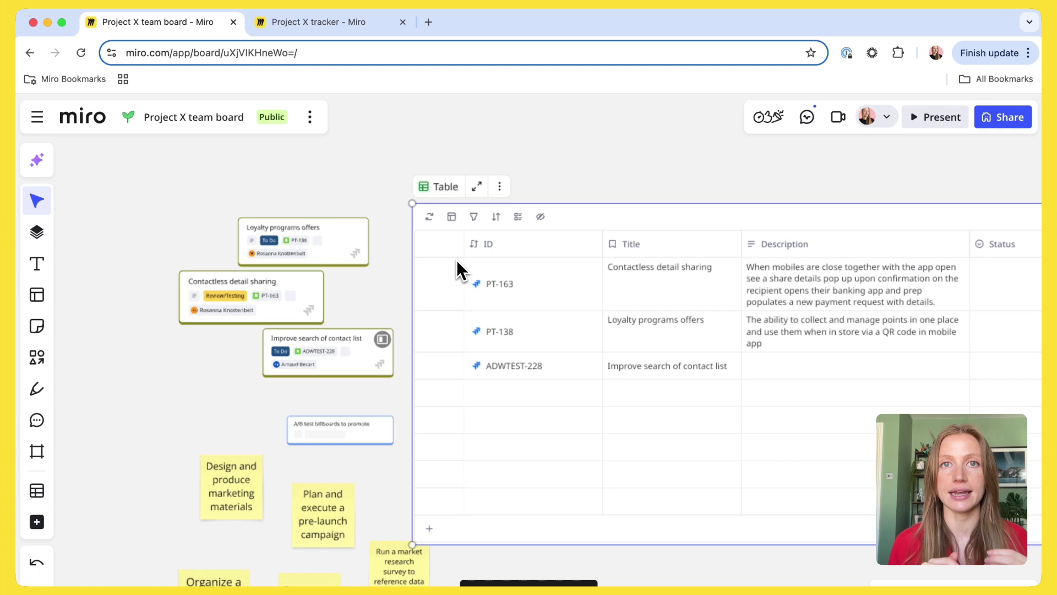
- Paste the copied feedback data as a new table, using the first row as headers
{"action": "left_click", "coordinate": [554, 125]}
{"action": "scroll", "coordinate": [553, 127], "scroll_direction": "down", "scroll_amount": 2}
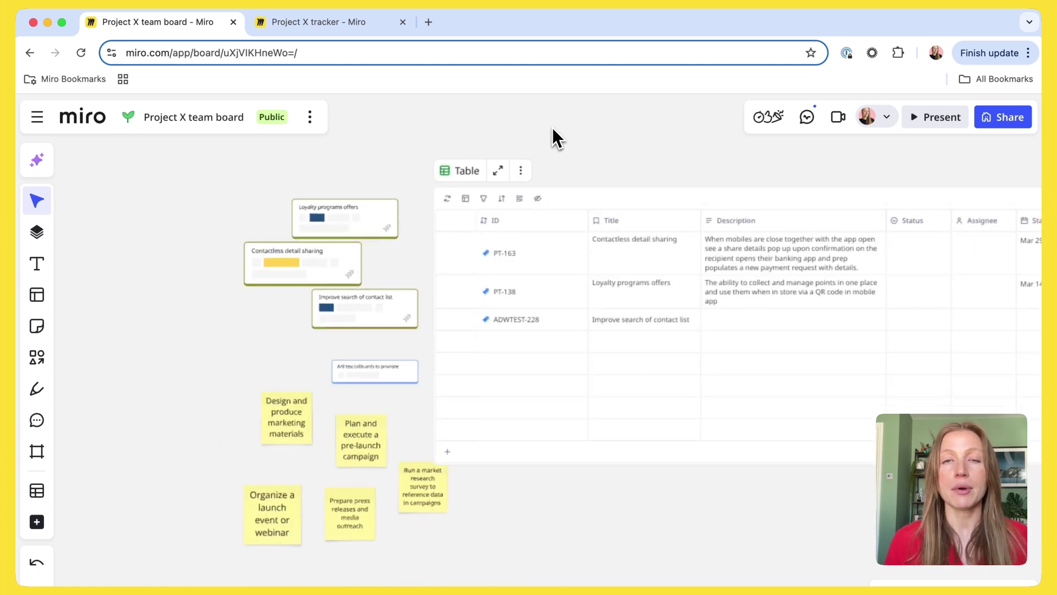
{"action": "scroll", "coordinate": [552, 128], "scroll_direction": "down", "scroll_amount": 8}
{"action": "scroll", "coordinate": [553, 128], "scroll_direction": "down", "scroll_amount": 3}
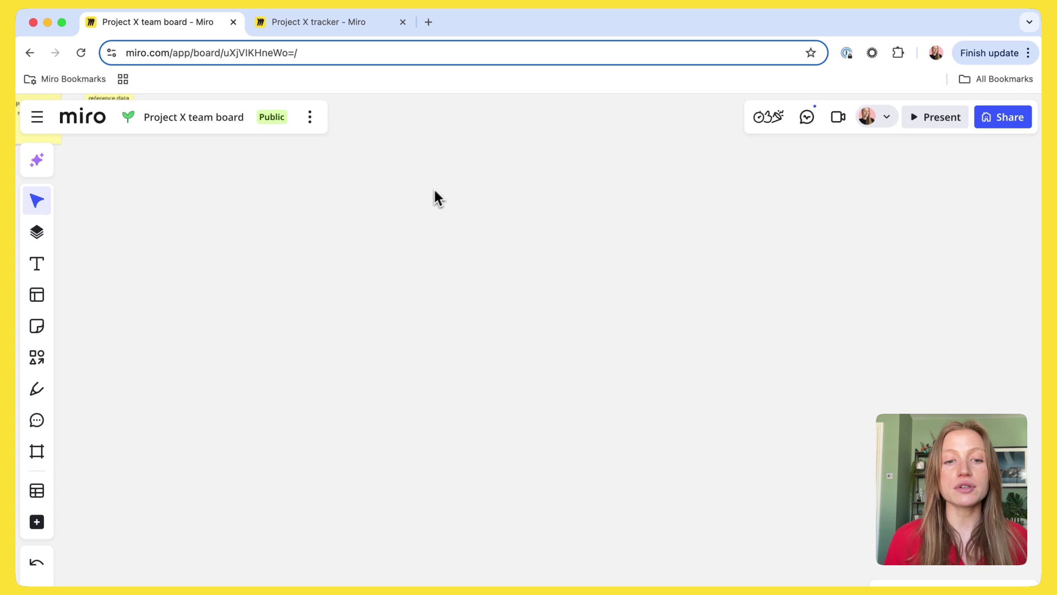
{"action": "key", "text": "super+v"}
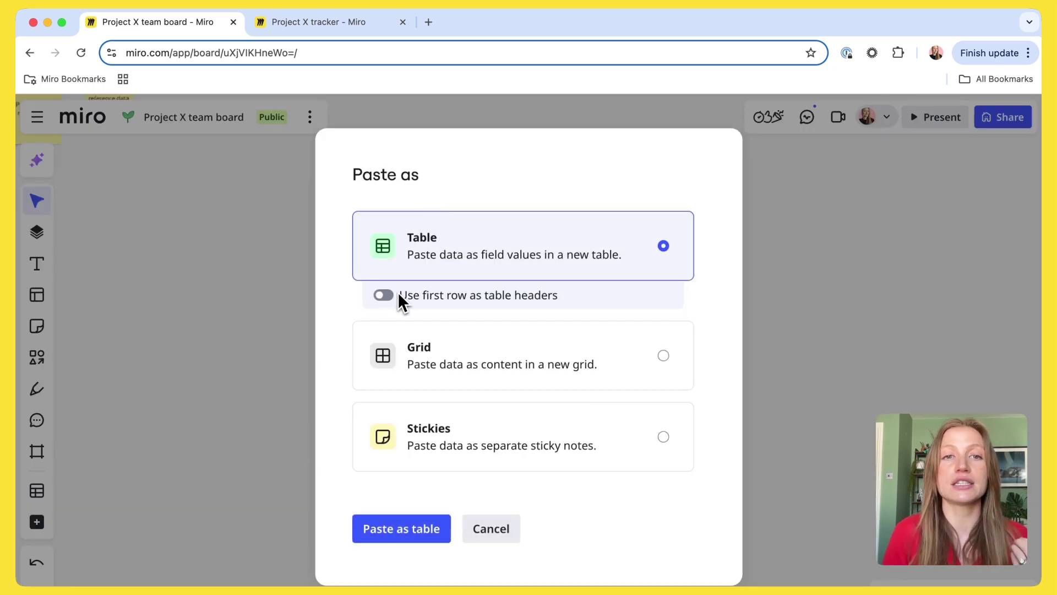
{"action": "left_click", "coordinate": [384, 295]}
{"action": "left_click", "coordinate": [400, 527]}
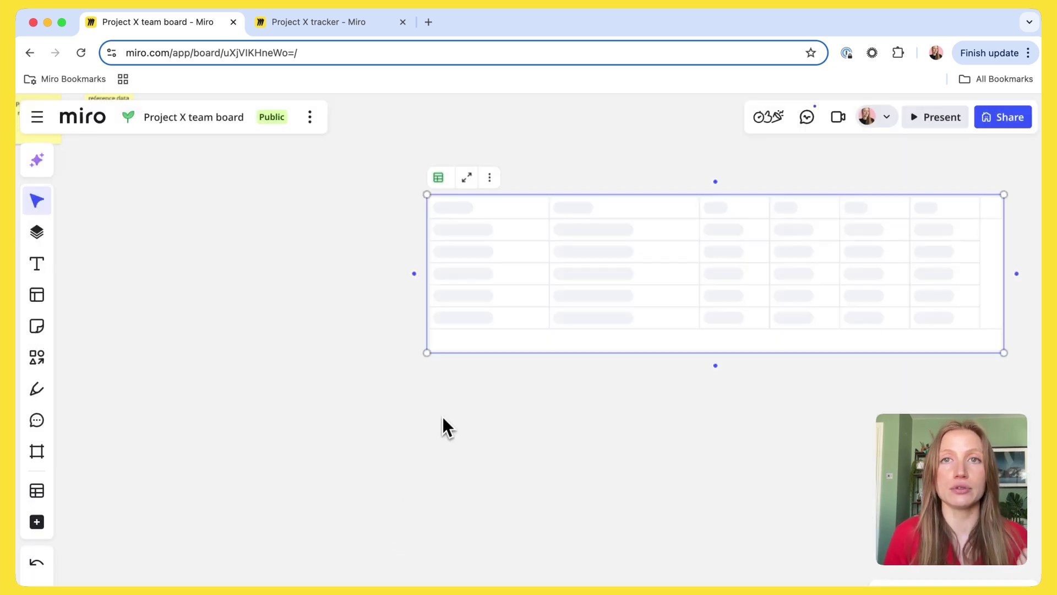
- Change the Sub Type column's field type to Select so its values appear as coloured tags
{"action": "scroll", "coordinate": [445, 411], "scroll_direction": "up", "scroll_amount": 10}
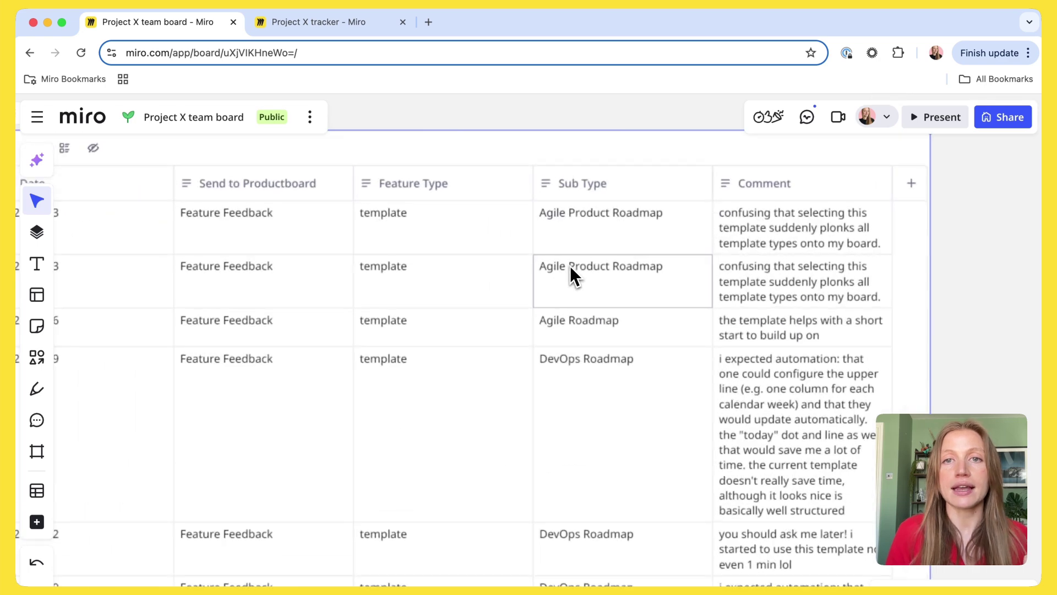
{"action": "left_click", "coordinate": [699, 183]}
{"action": "left_click", "coordinate": [630, 228]}
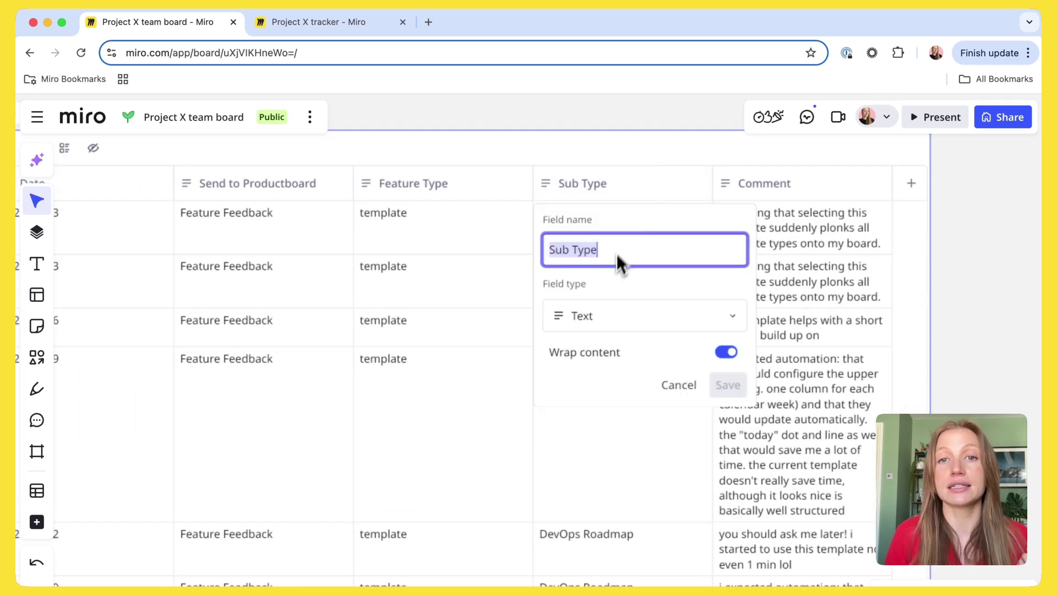
{"action": "left_click", "coordinate": [600, 322]}
{"action": "left_click", "coordinate": [603, 402]}
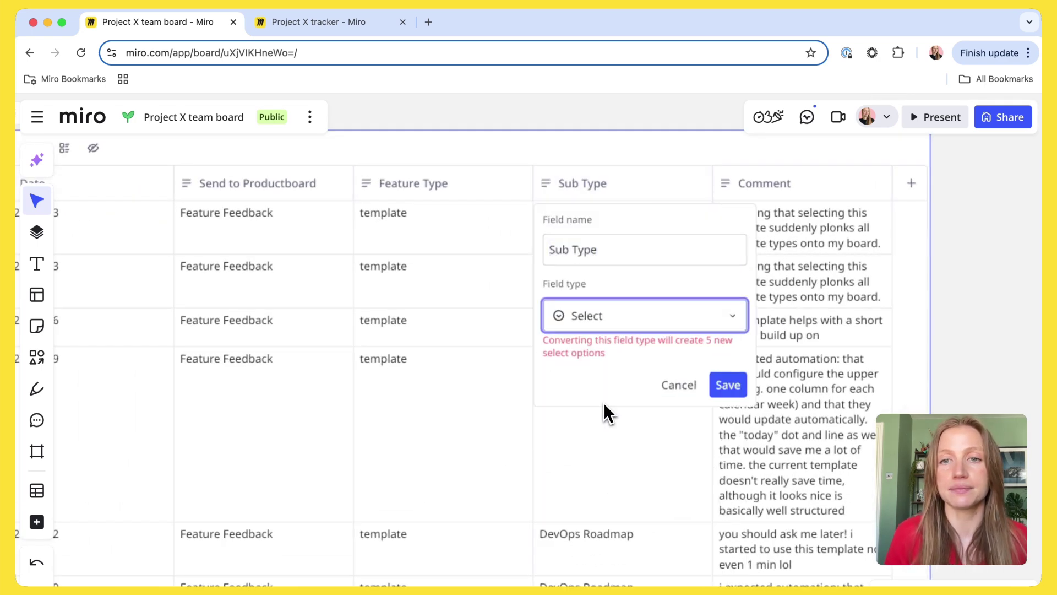
{"action": "left_click", "coordinate": [725, 388]}
{"action": "scroll", "coordinate": [990, 275], "scroll_direction": "down", "scroll_amount": 5}
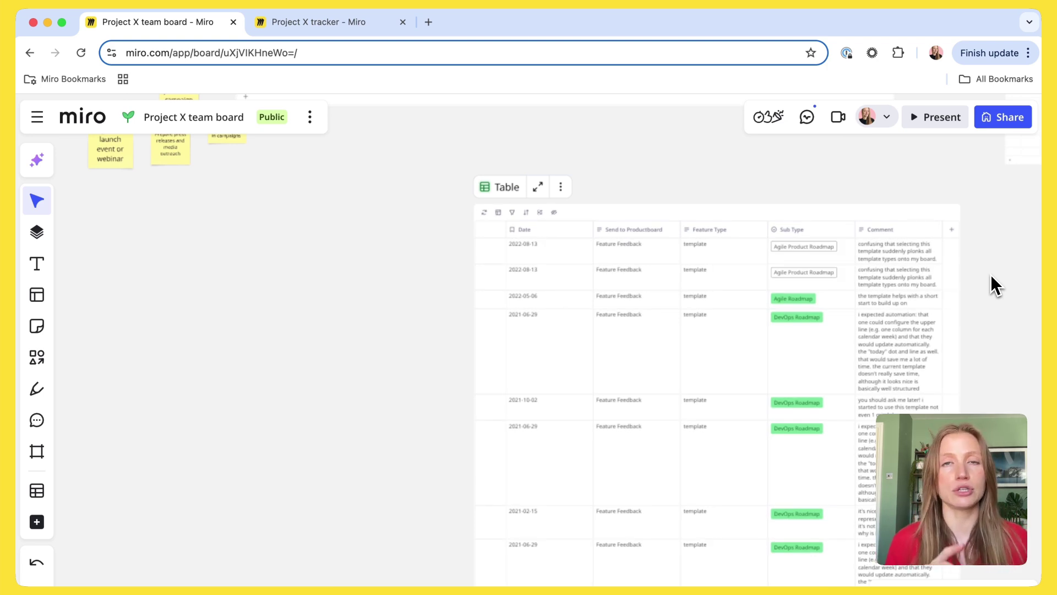
{"action": "scroll", "coordinate": [990, 274], "scroll_direction": "down", "scroll_amount": 5}
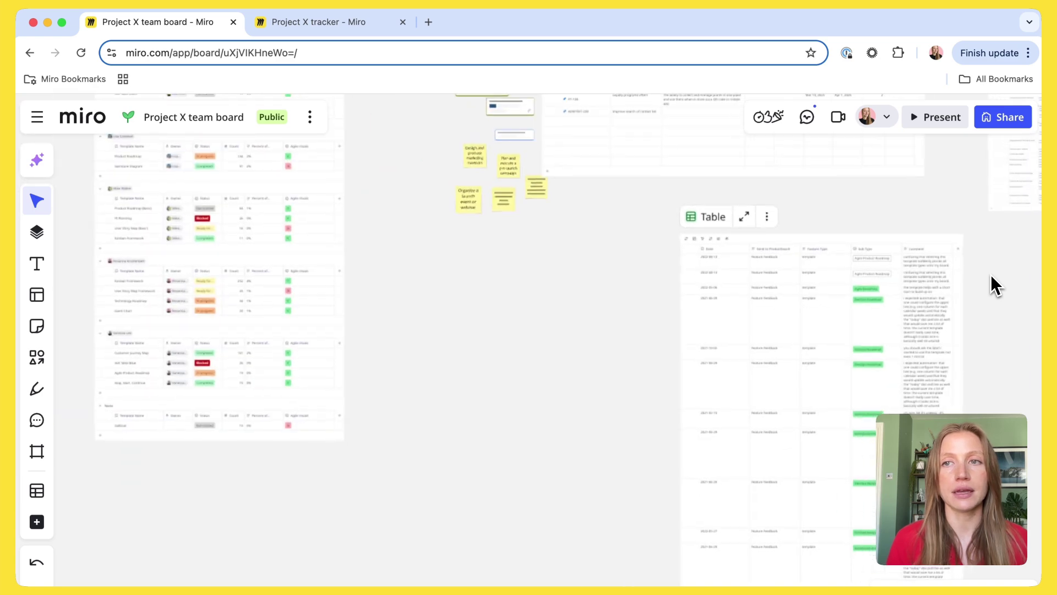
- Bring the Project X cross team plan table into view, checking new-column field types without adding a column
{"action": "scroll", "coordinate": [811, 217], "scroll_direction": "up", "scroll_amount": 10}
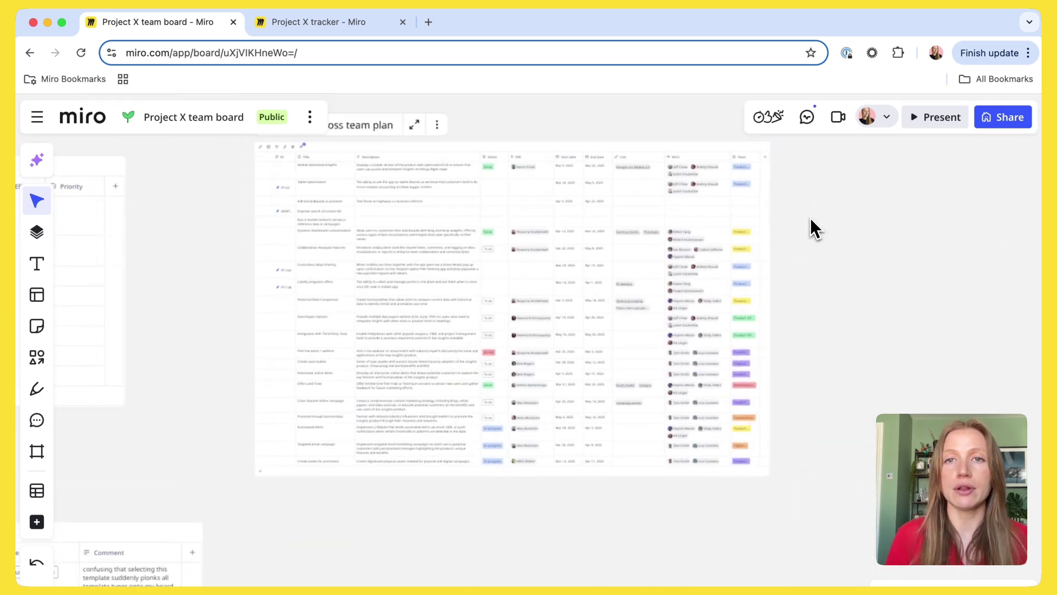
{"action": "scroll", "coordinate": [811, 217], "scroll_direction": "down", "scroll_amount": 1}
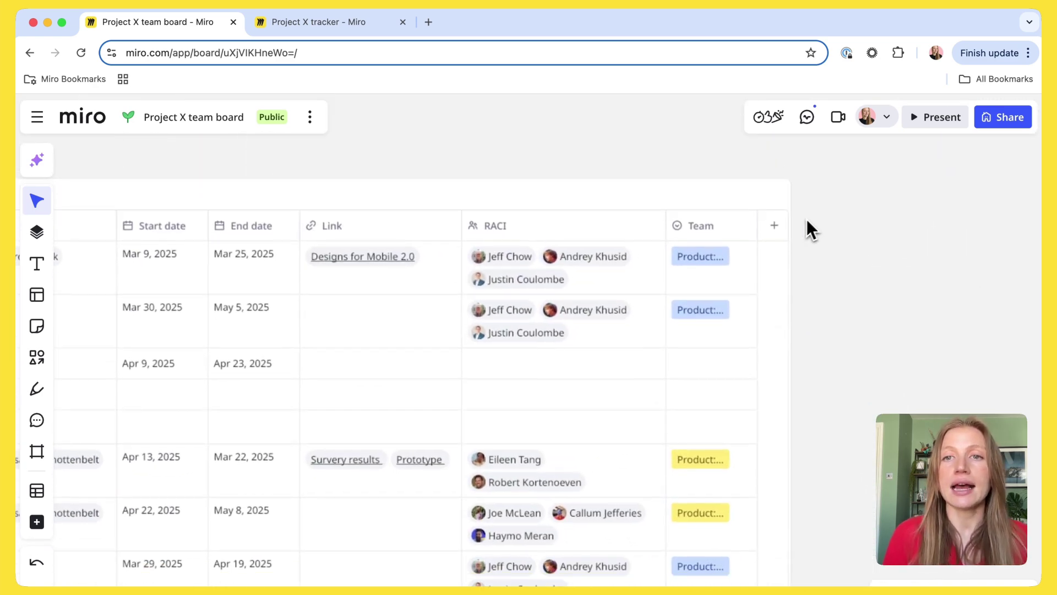
{"action": "left_click", "coordinate": [775, 227]}
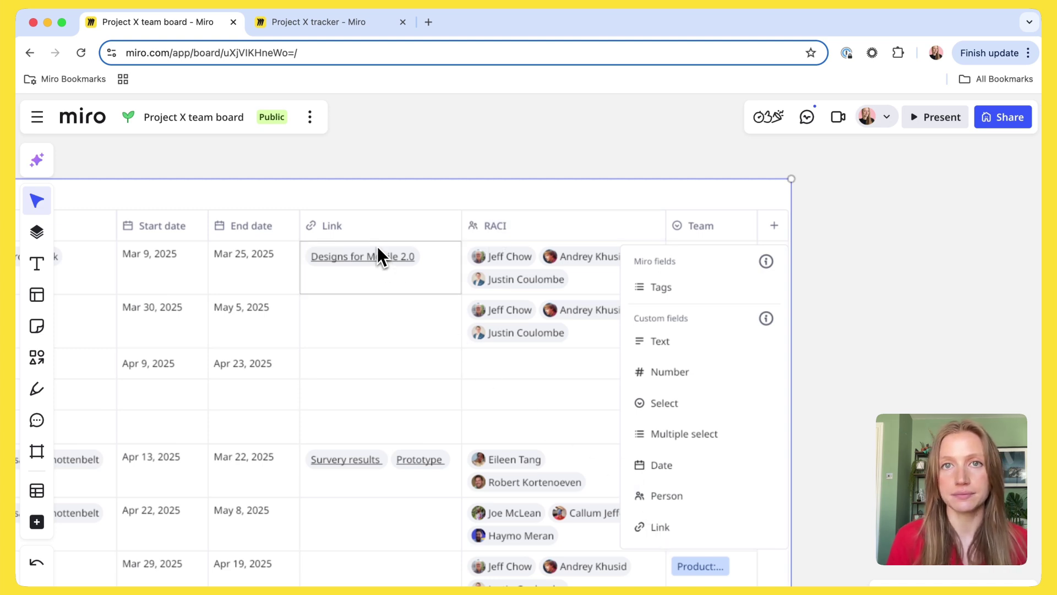
{"action": "left_click", "coordinate": [439, 131]}
{"action": "scroll", "coordinate": [441, 133], "scroll_direction": "down", "scroll_amount": 3}
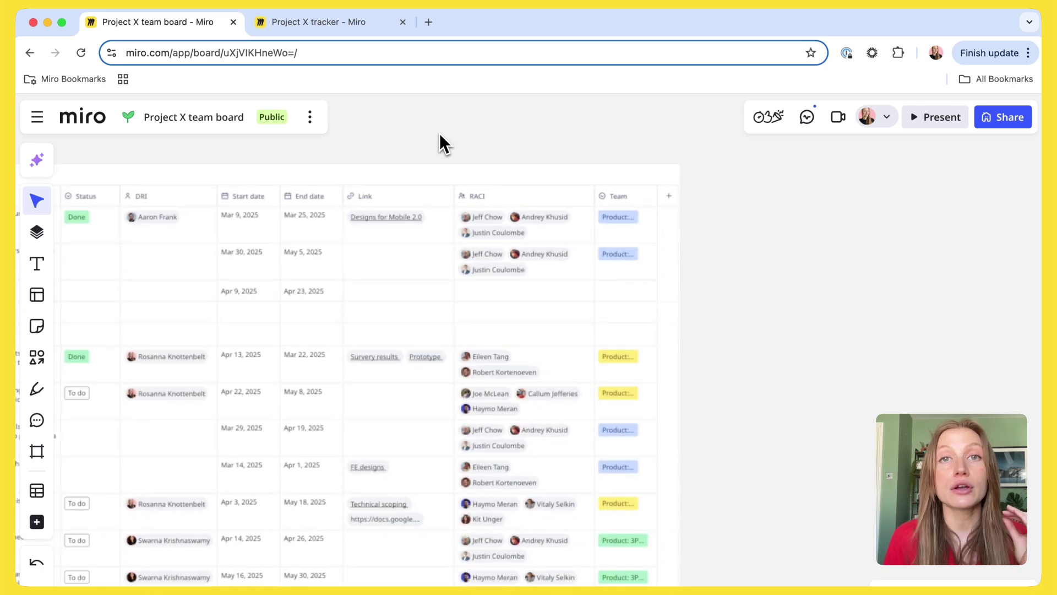
{"action": "scroll", "coordinate": [439, 134], "scroll_direction": "left", "scroll_amount": 10}
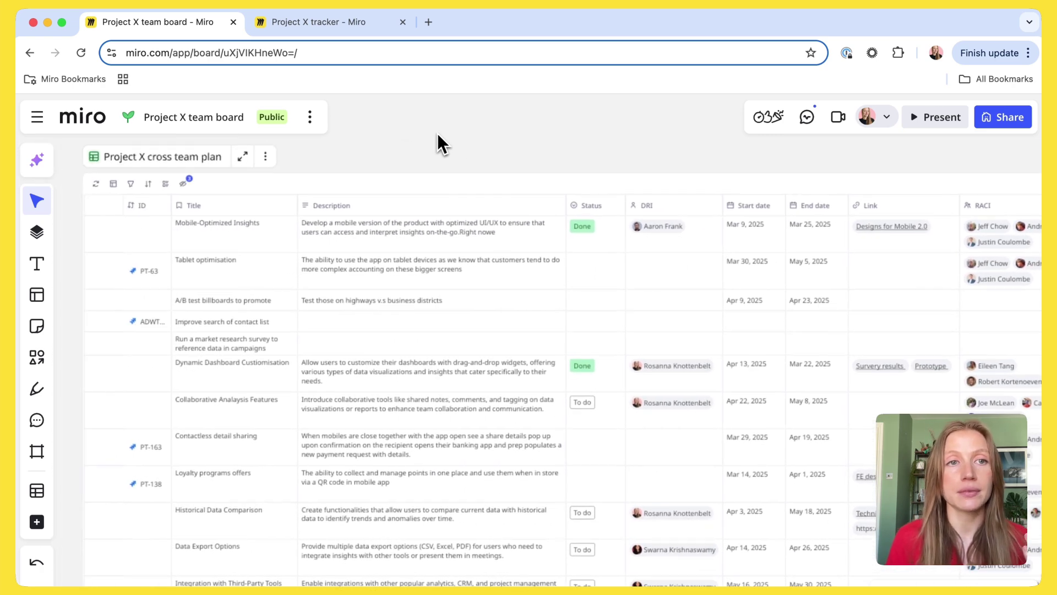
{"action": "scroll", "coordinate": [236, 174], "scroll_direction": "up", "scroll_amount": 5}
{"action": "scroll", "coordinate": [235, 174], "scroll_direction": "left", "scroll_amount": 3}
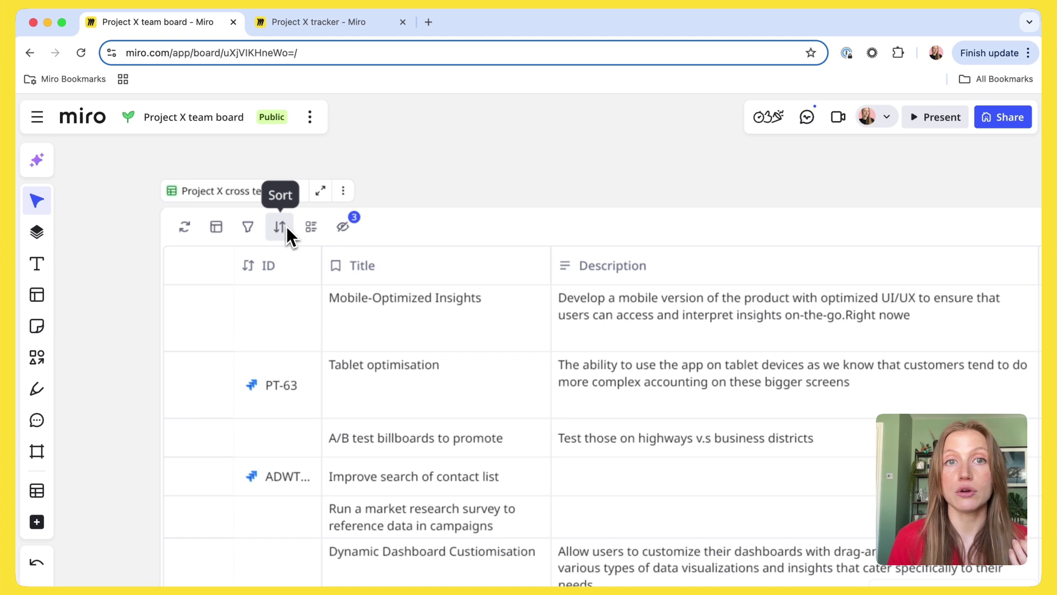
- Group the cross team plan table's rows by Team, then deselect it and zoom out to fit the board
{"action": "left_click", "coordinate": [310, 227]}
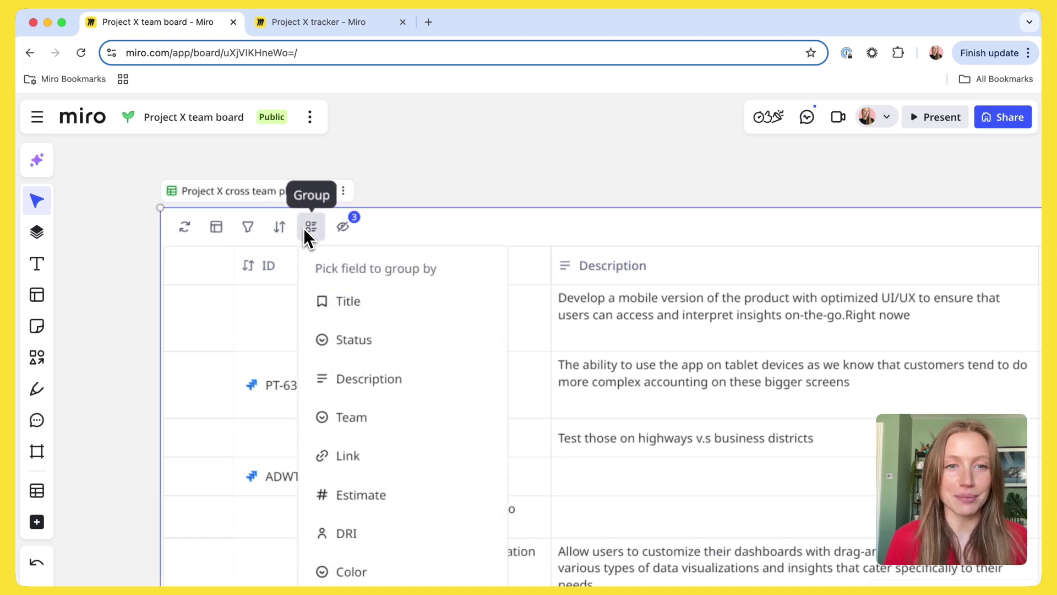
{"action": "left_click", "coordinate": [359, 428]}
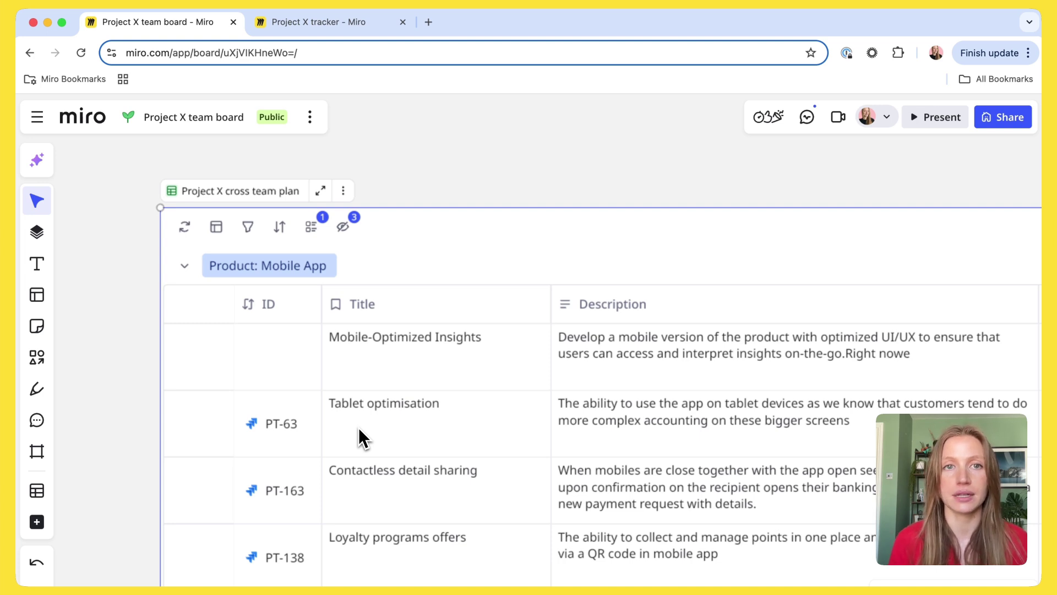
{"action": "left_click", "coordinate": [555, 174]}
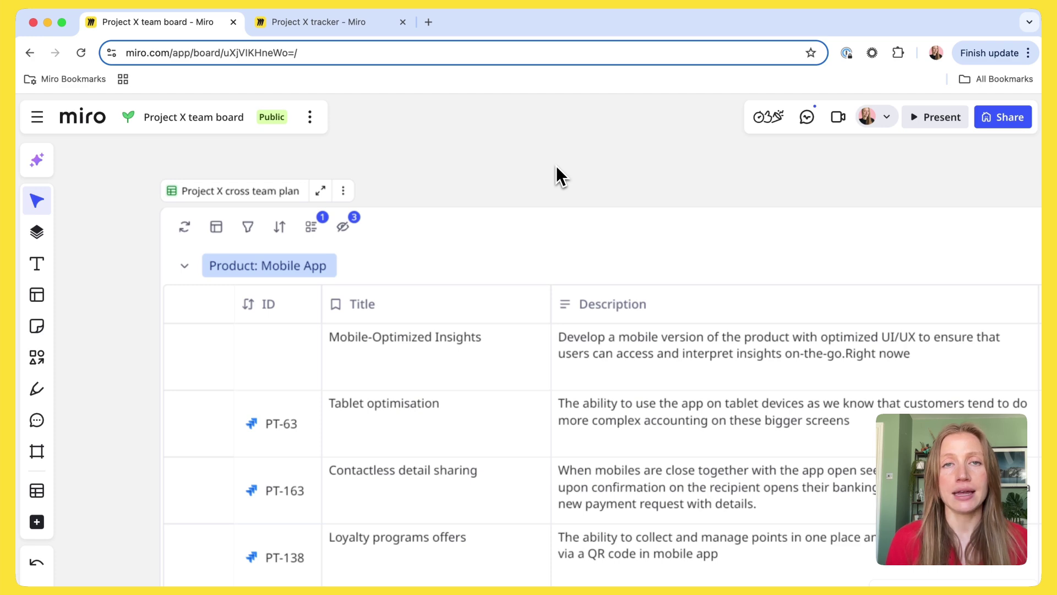
{"action": "key", "text": "shift+1"}
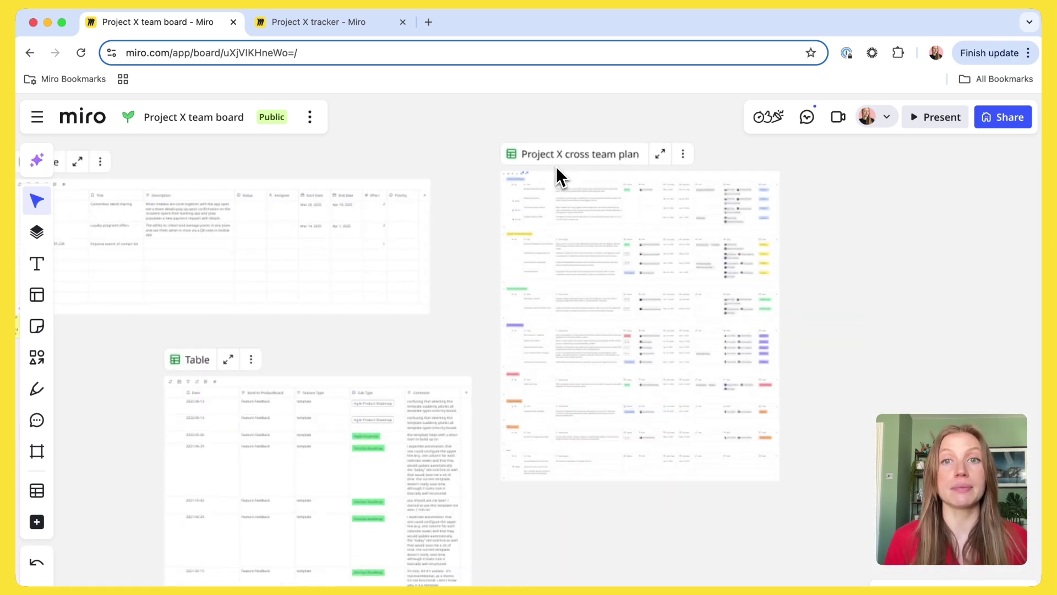
{"action": "scroll", "coordinate": [557, 166], "scroll_direction": "up", "scroll_amount": 5}
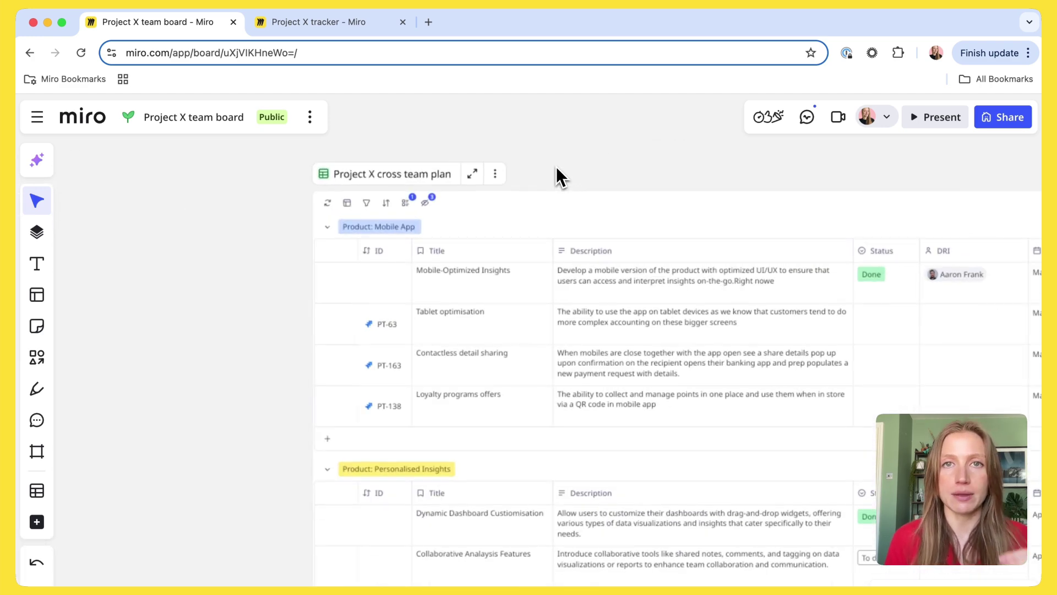
{"action": "left_click", "coordinate": [495, 174]}
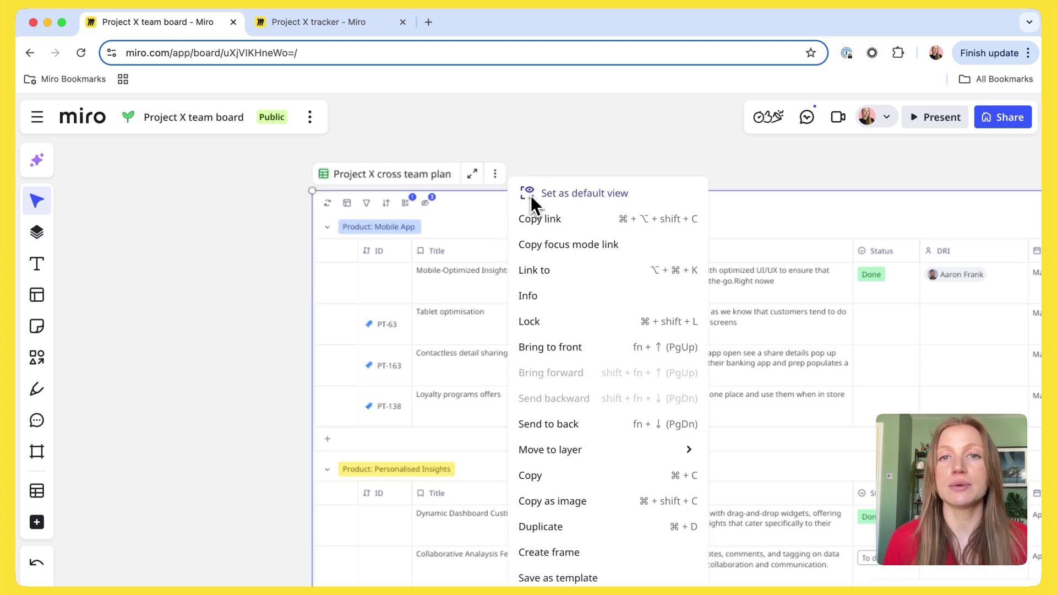
{"action": "left_click", "coordinate": [531, 195]}
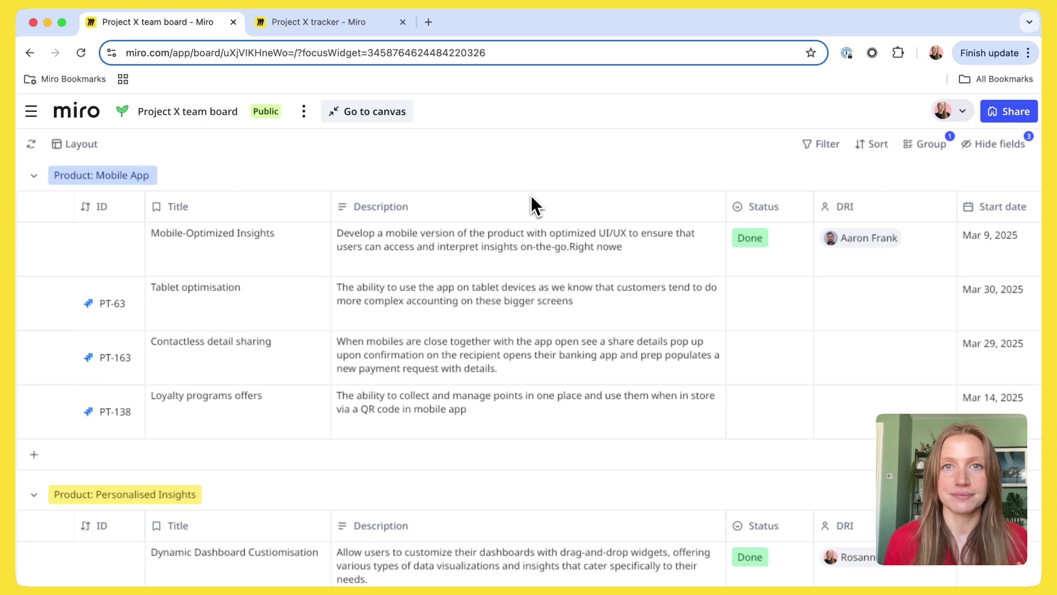
{"action": "left_click", "coordinate": [397, 115]}
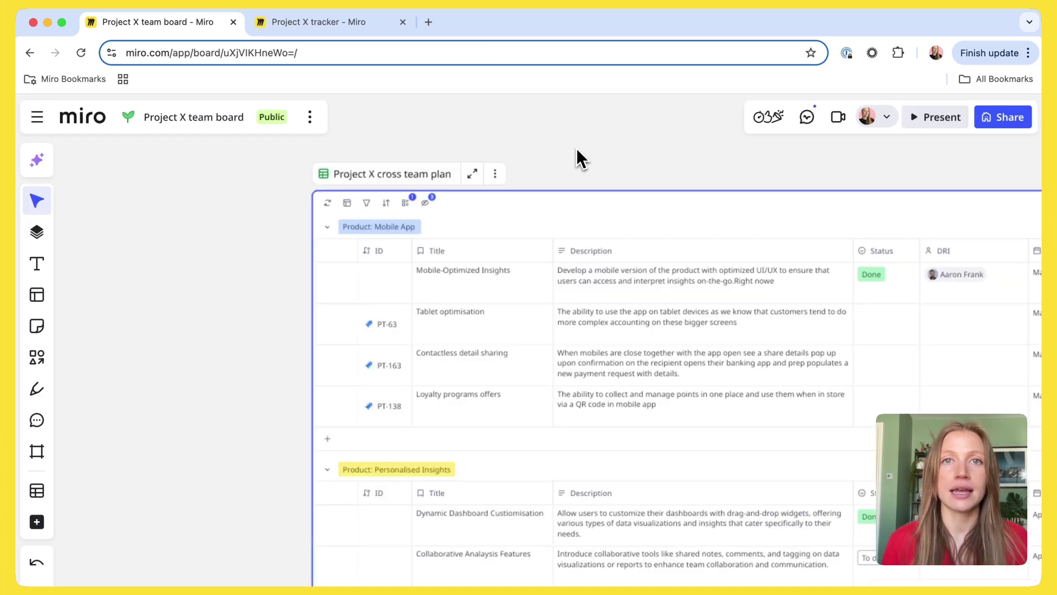
{"action": "scroll", "coordinate": [577, 147], "scroll_direction": "right", "scroll_amount": 3}
{"action": "scroll", "coordinate": [576, 156], "scroll_direction": "up", "scroll_amount": 2}
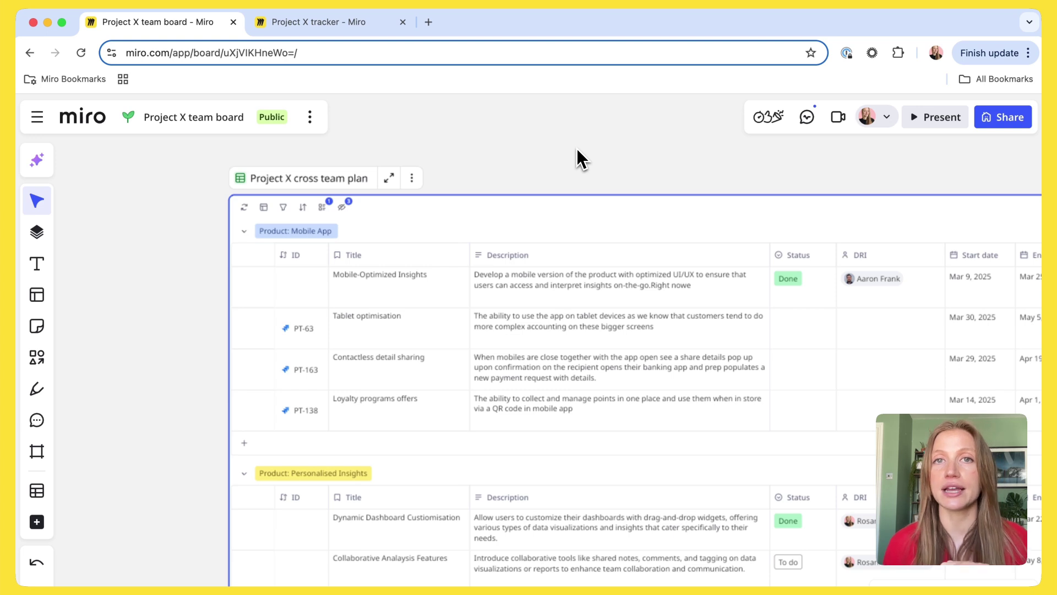
- Select the Project X cross team plan table, then go to the Project X tracker board
{"action": "left_click", "coordinate": [481, 226]}
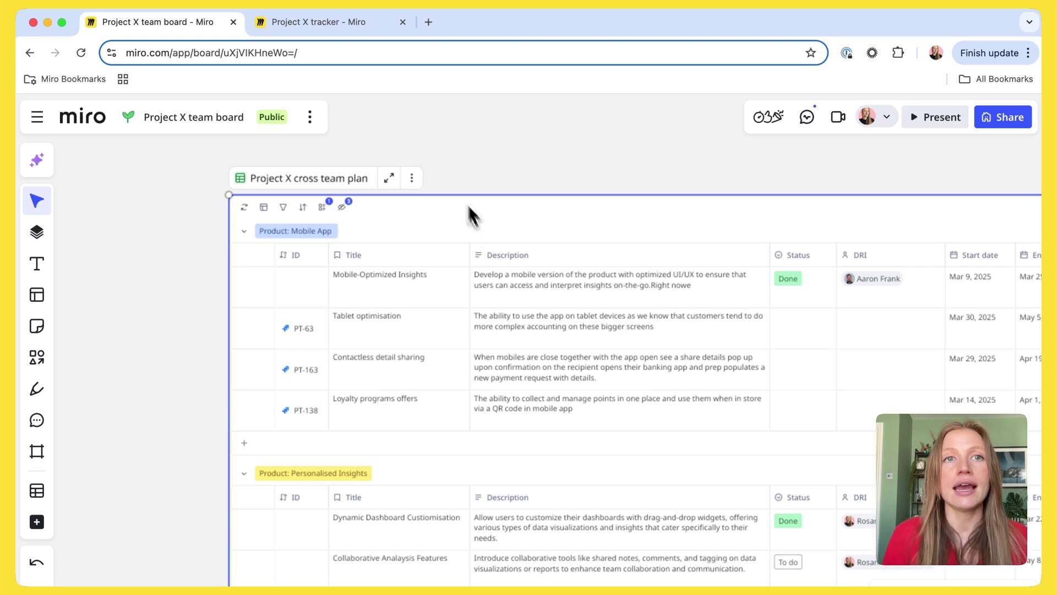
{"action": "left_click", "coordinate": [364, 32]}
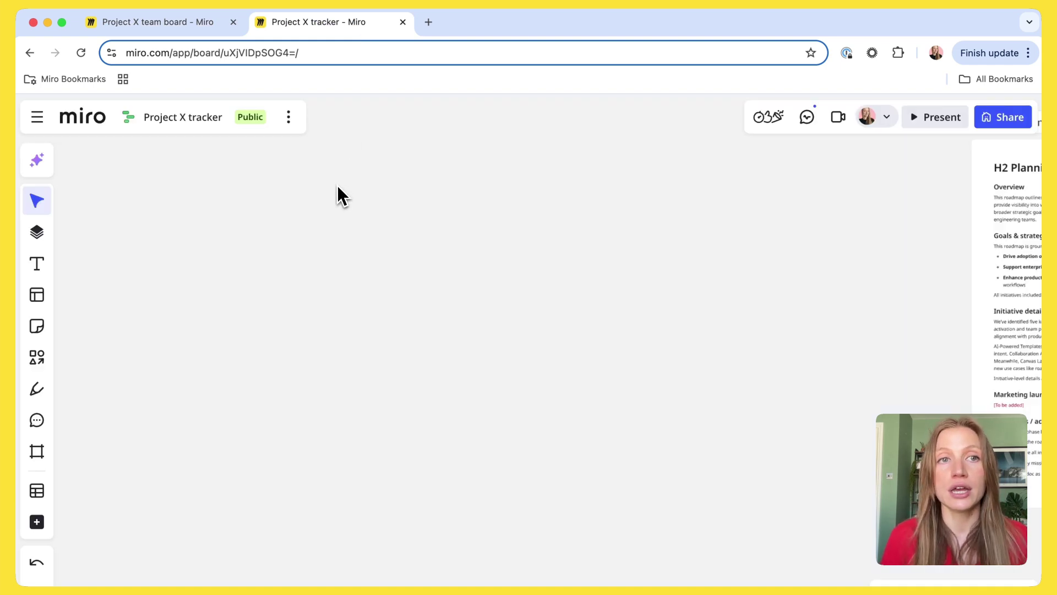
- Paste the cross team plan table onto the tracker board as a synced view, accepting the private-board warning
{"action": "left_click", "coordinate": [37, 117]}
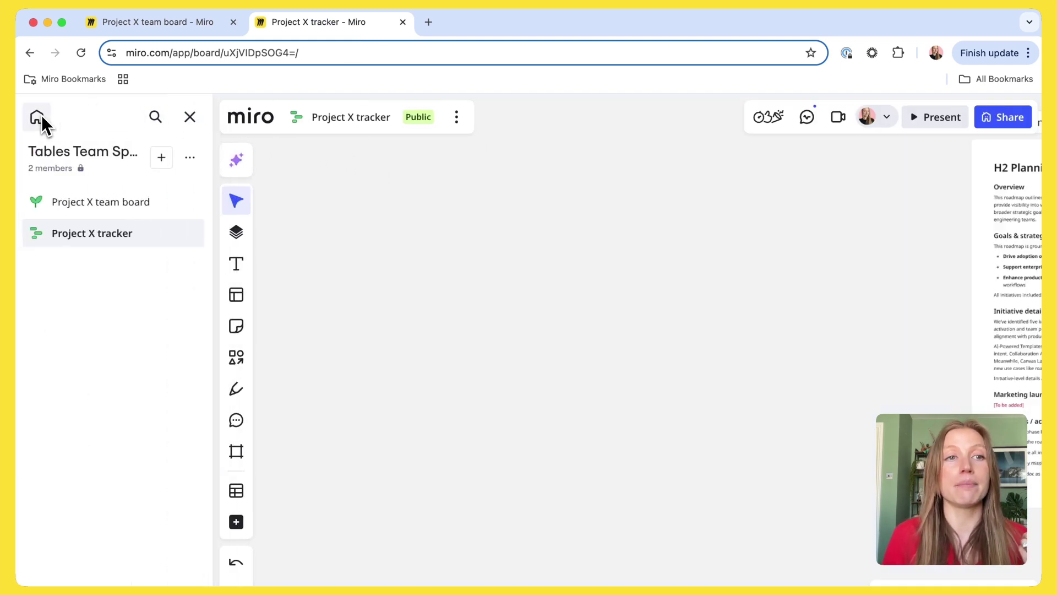
{"action": "left_click", "coordinate": [191, 117]}
{"action": "key", "text": "super+v"}
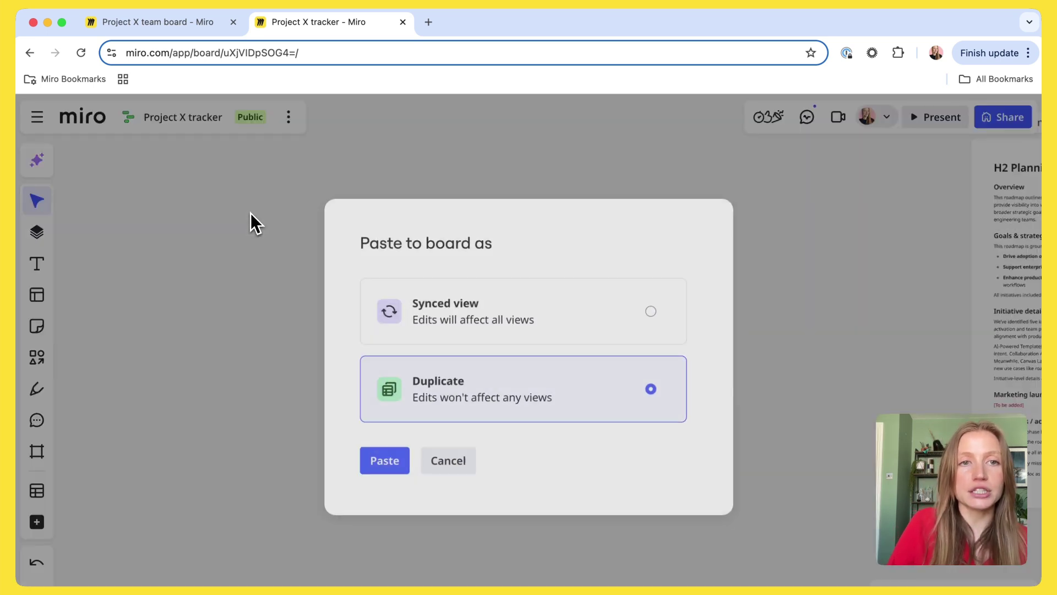
{"action": "left_click", "coordinate": [442, 303]}
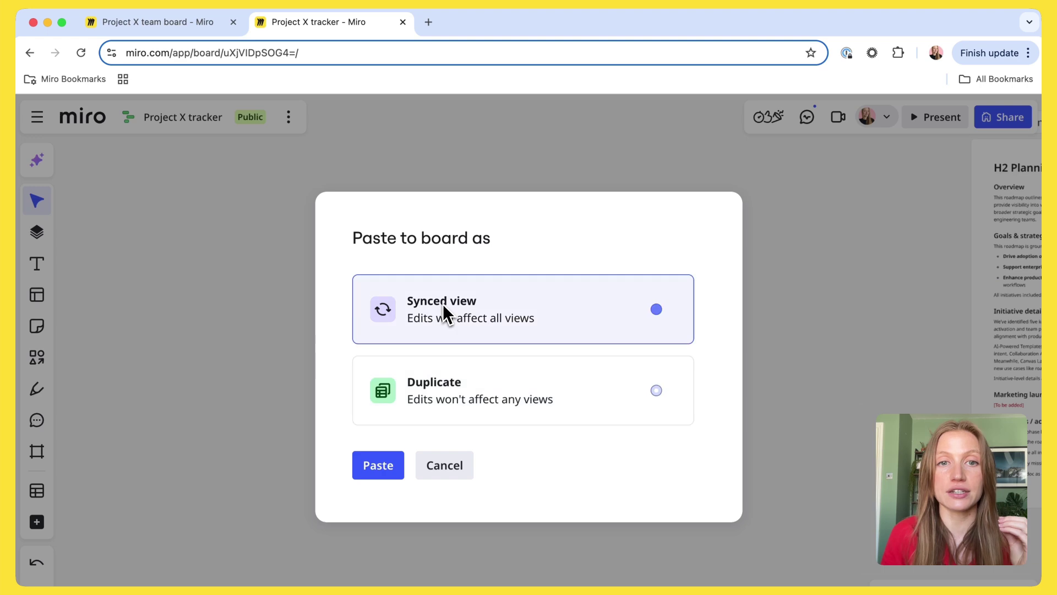
{"action": "left_click", "coordinate": [383, 465]}
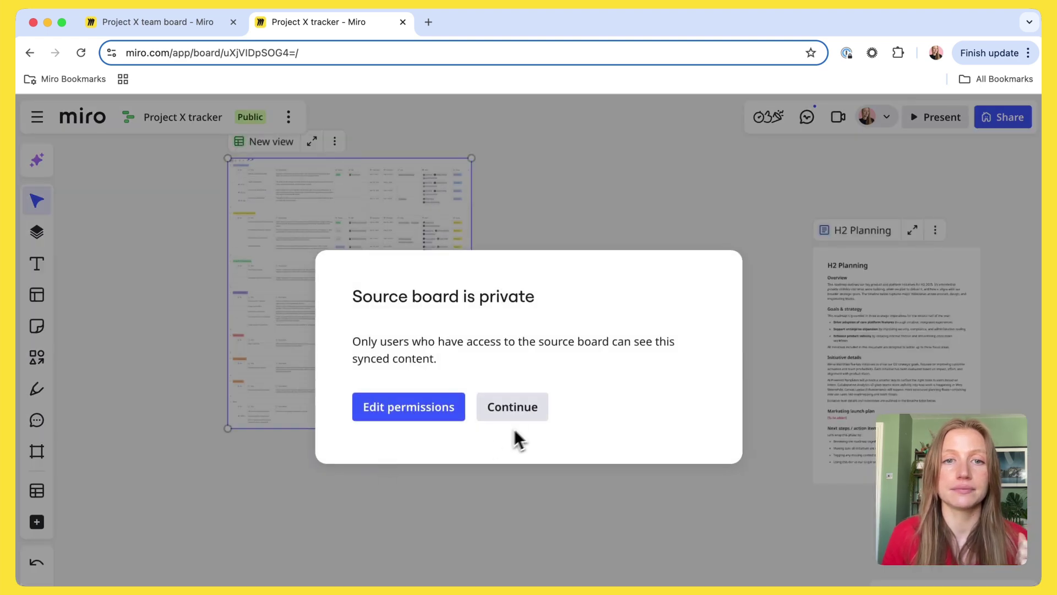
{"action": "left_click", "coordinate": [513, 410]}
{"action": "scroll", "coordinate": [421, 300], "scroll_direction": "up", "scroll_amount": 5}
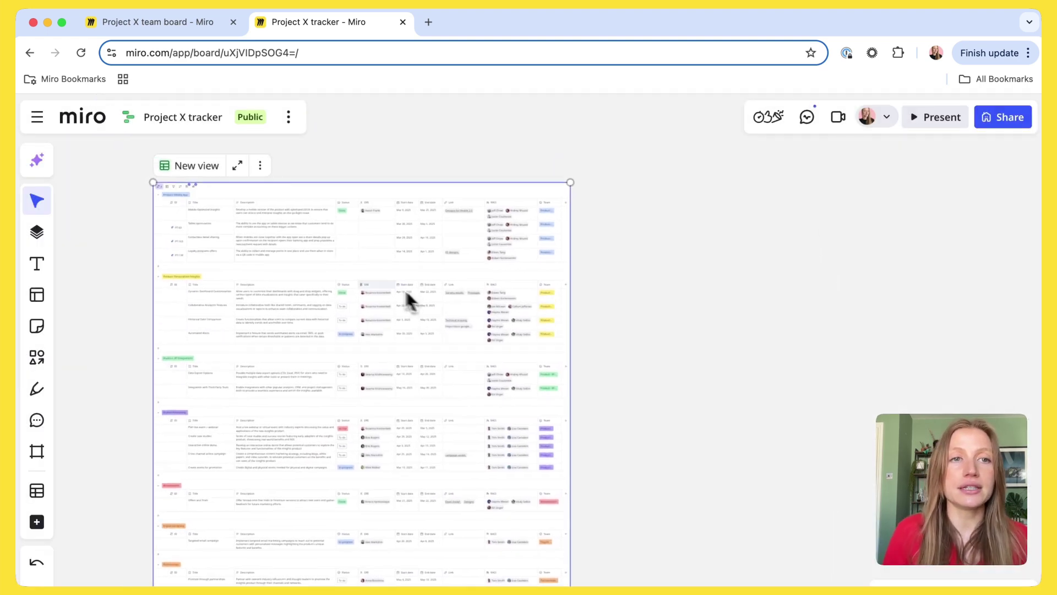
{"action": "scroll", "coordinate": [207, 219], "scroll_direction": "up", "scroll_amount": 5}
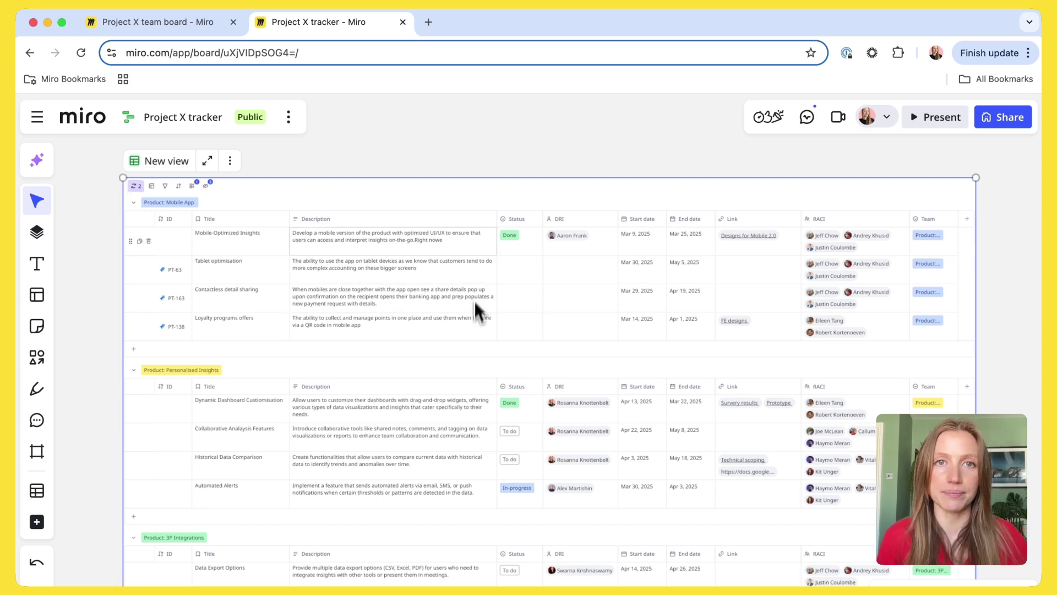
{"action": "left_click", "coordinate": [507, 148]}
{"action": "scroll", "coordinate": [508, 144], "scroll_direction": "down", "scroll_amount": 3}
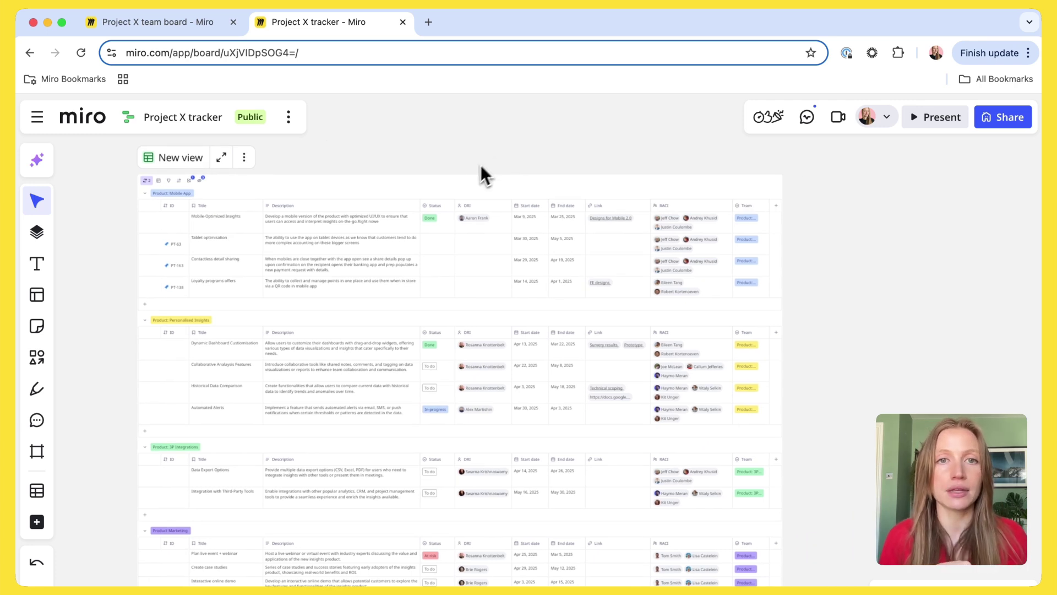
{"action": "left_click", "coordinate": [464, 179]}
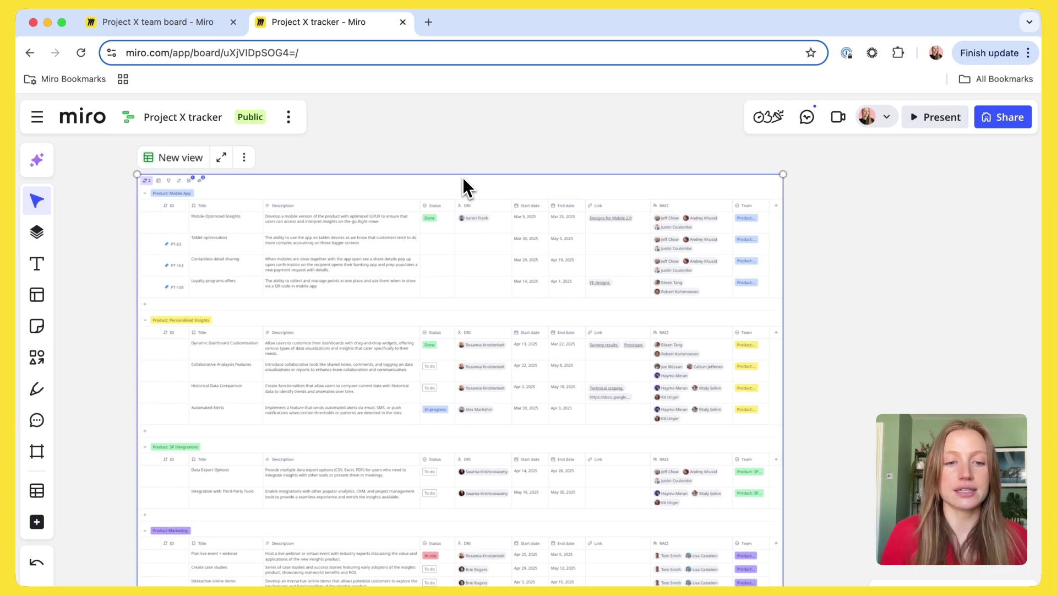
- Paste a second synced view of the table and move it to the right of the first
{"action": "scroll", "coordinate": [463, 177], "scroll_direction": "right", "scroll_amount": 10}
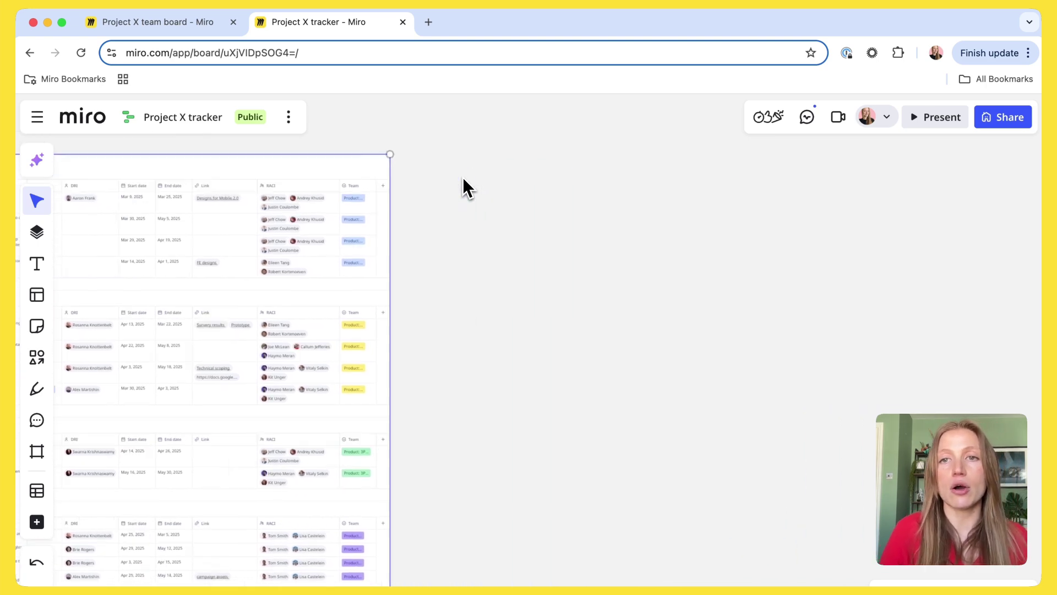
{"action": "key", "text": "super+v"}
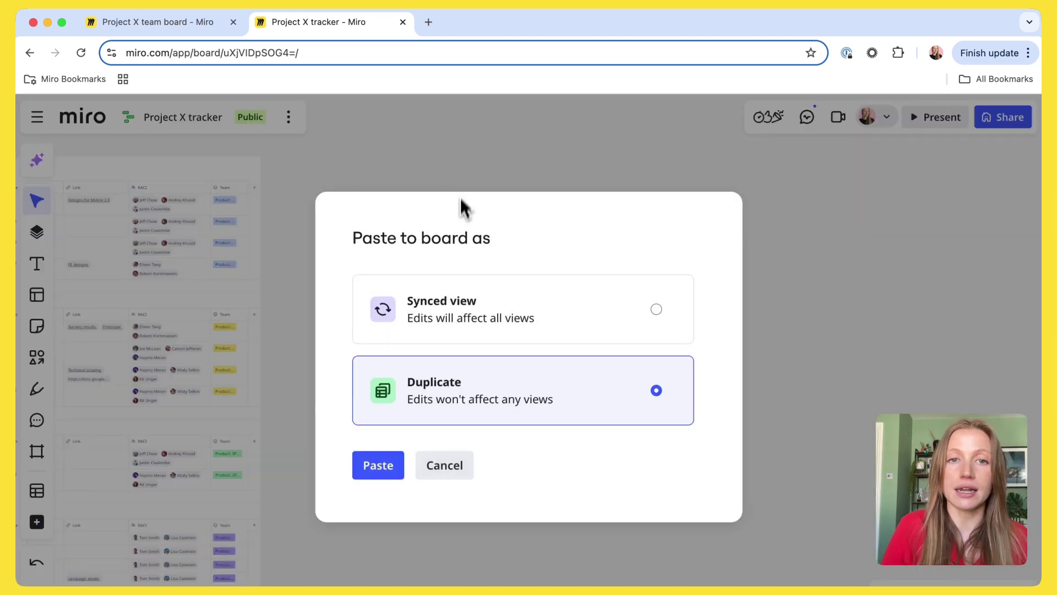
{"action": "left_click", "coordinate": [463, 302]}
{"action": "left_click", "coordinate": [386, 465]}
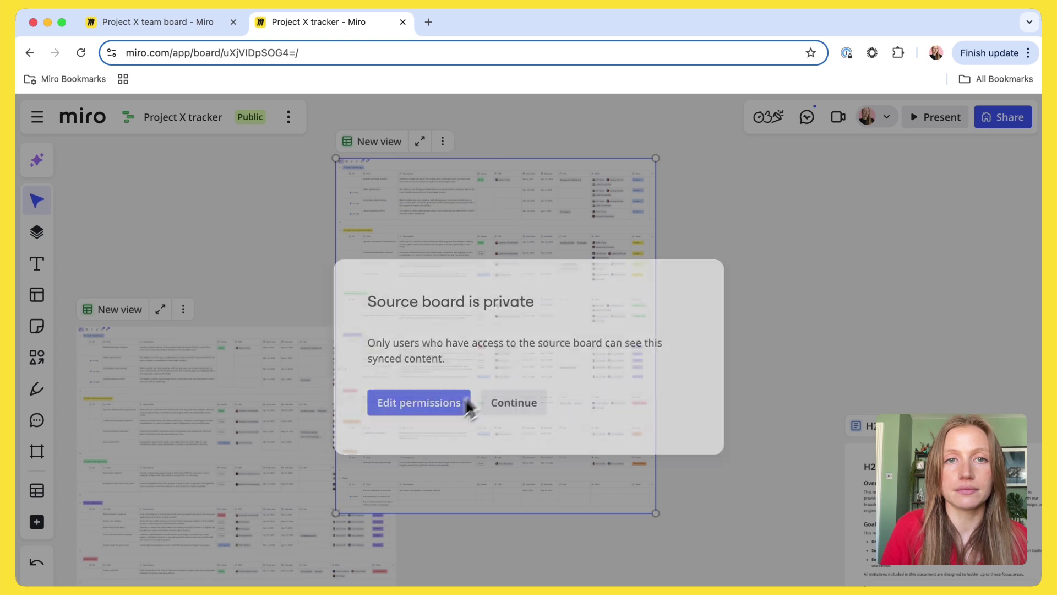
{"action": "left_click", "coordinate": [491, 405]}
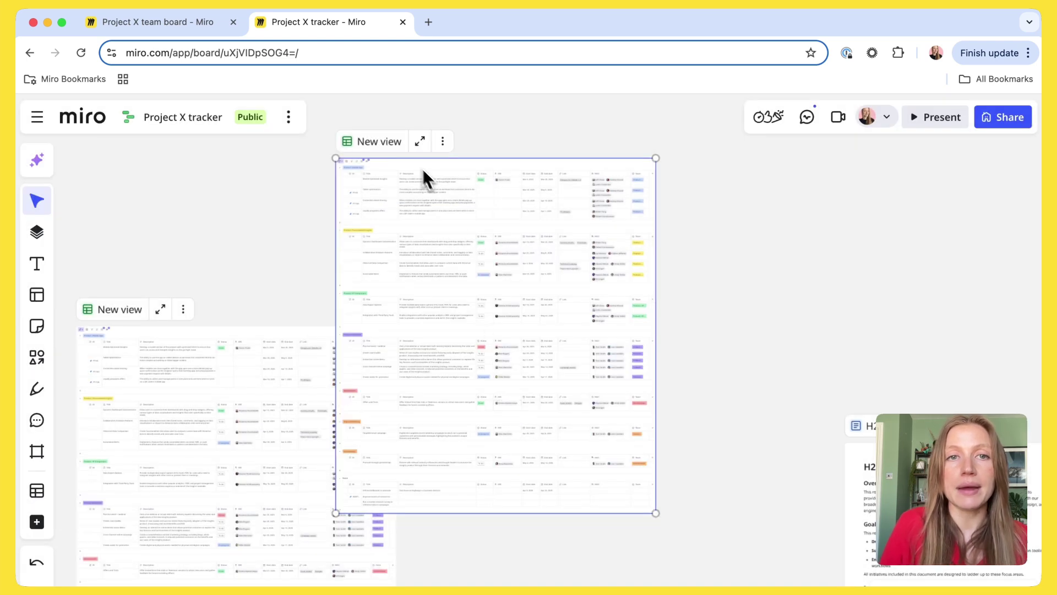
{"action": "left_click_drag", "start_coordinate": [421, 168], "coordinate": [501, 296]}
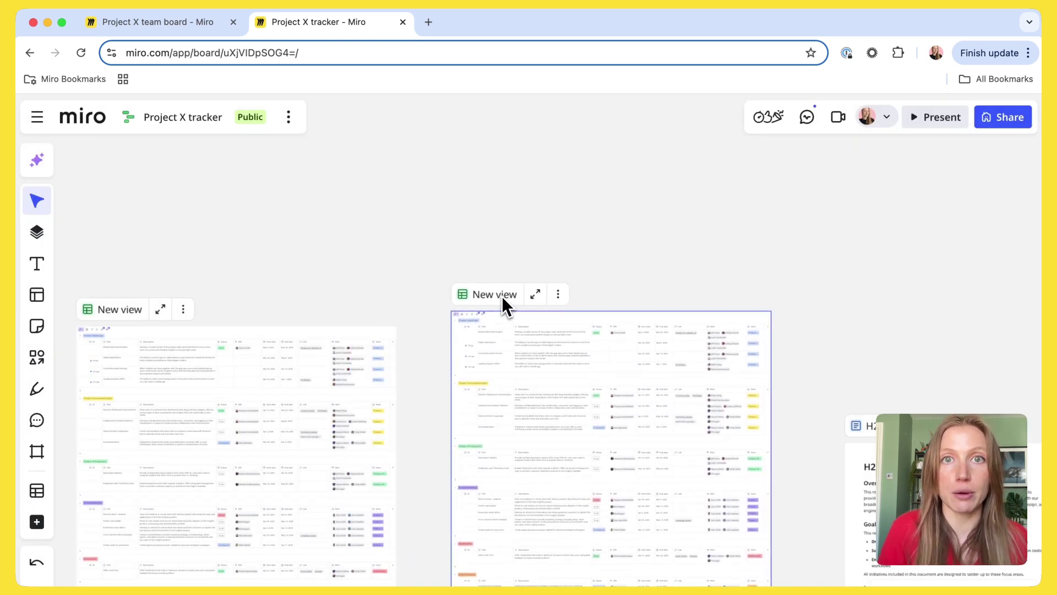
- Switch the new view's layout to Timeline and remove its grouping by Team
{"action": "scroll", "coordinate": [498, 313], "scroll_direction": "up", "scroll_amount": 6}
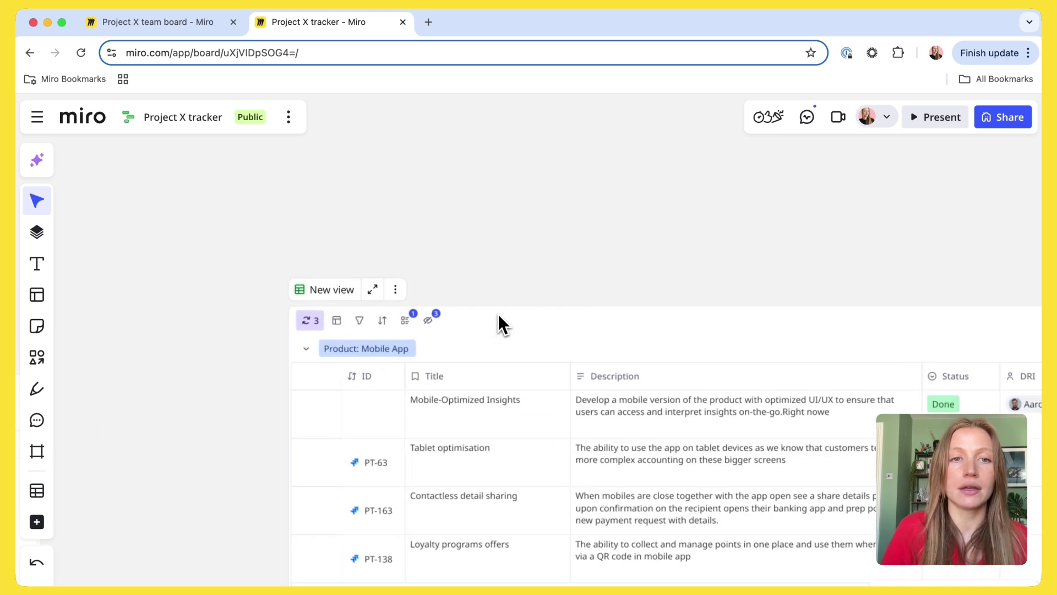
{"action": "left_click", "coordinate": [327, 322]}
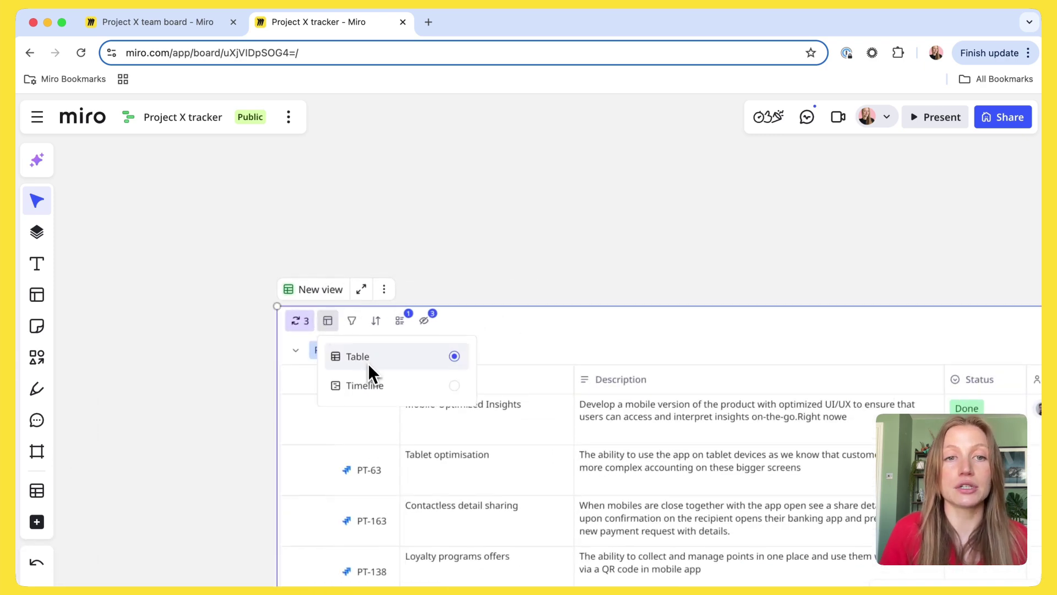
{"action": "left_click", "coordinate": [369, 385]}
{"action": "left_click", "coordinate": [400, 321]}
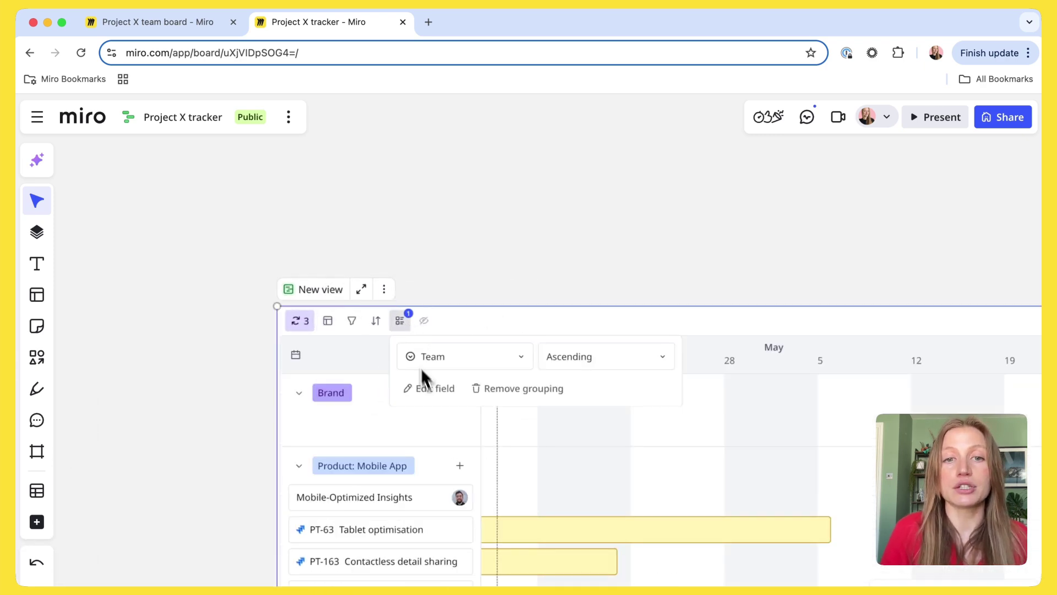
{"action": "left_click", "coordinate": [506, 392]}
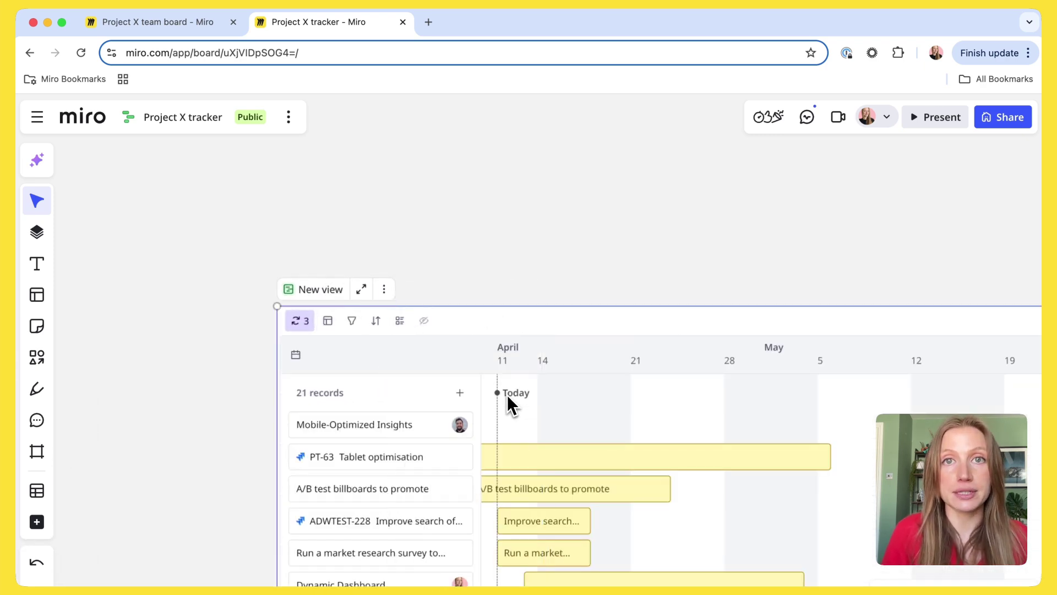
- Filter the timeline to Team is Product Marketing, leaving five records
{"action": "left_click", "coordinate": [351, 320]}
{"action": "left_click", "coordinate": [395, 383]}
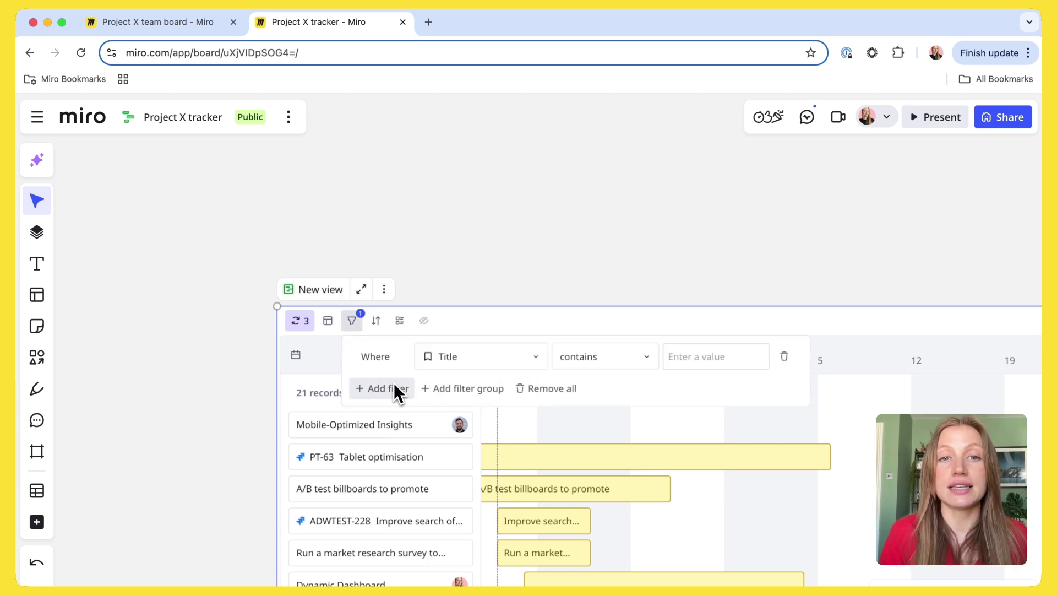
{"action": "left_click", "coordinate": [482, 361]}
{"action": "left_click", "coordinate": [482, 456]}
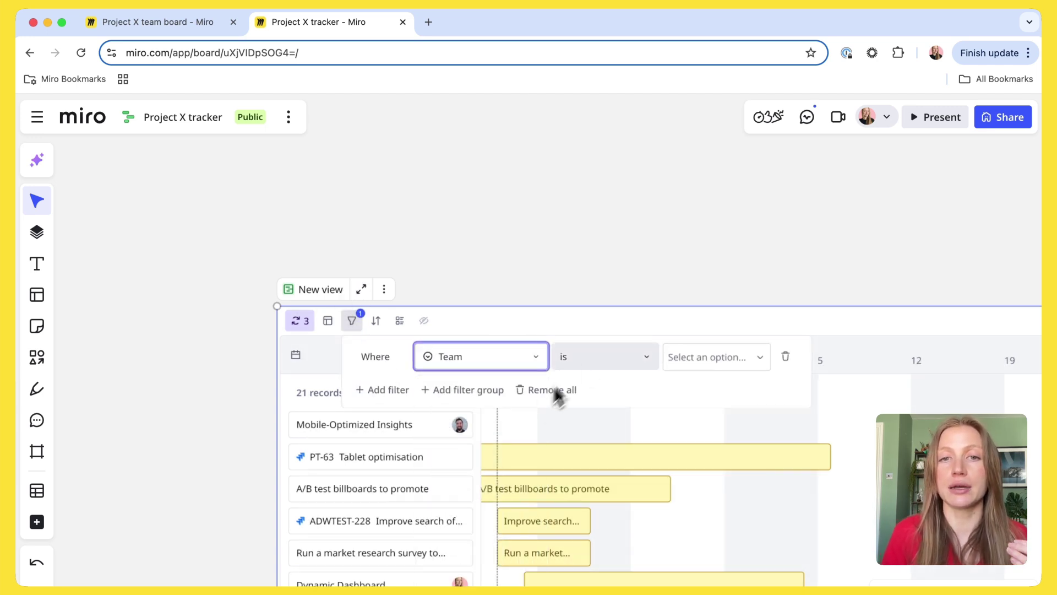
{"action": "left_click", "coordinate": [606, 357]}
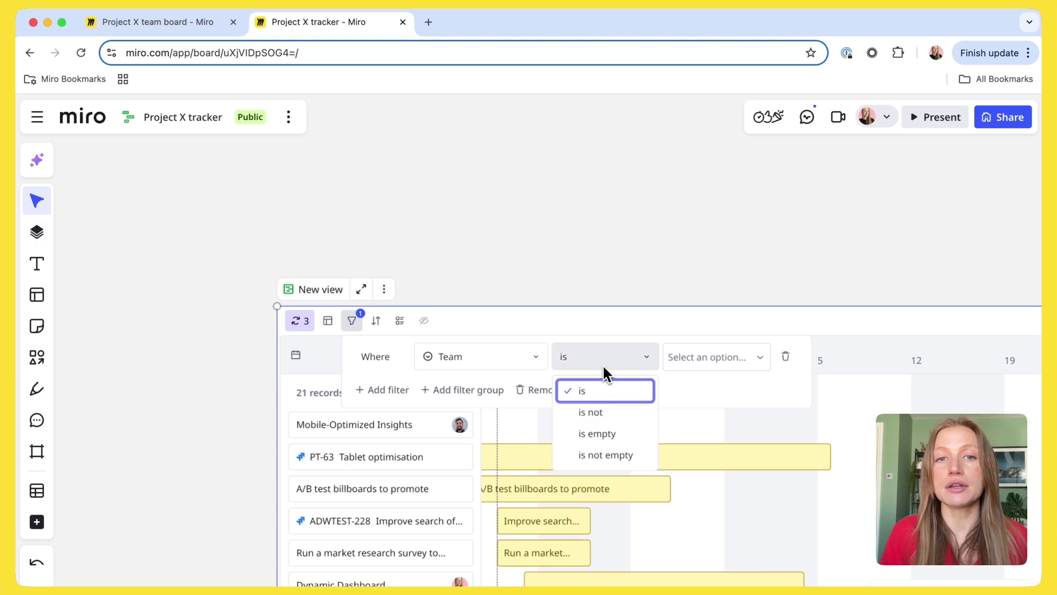
{"action": "left_click", "coordinate": [604, 364]}
{"action": "left_click", "coordinate": [693, 367]}
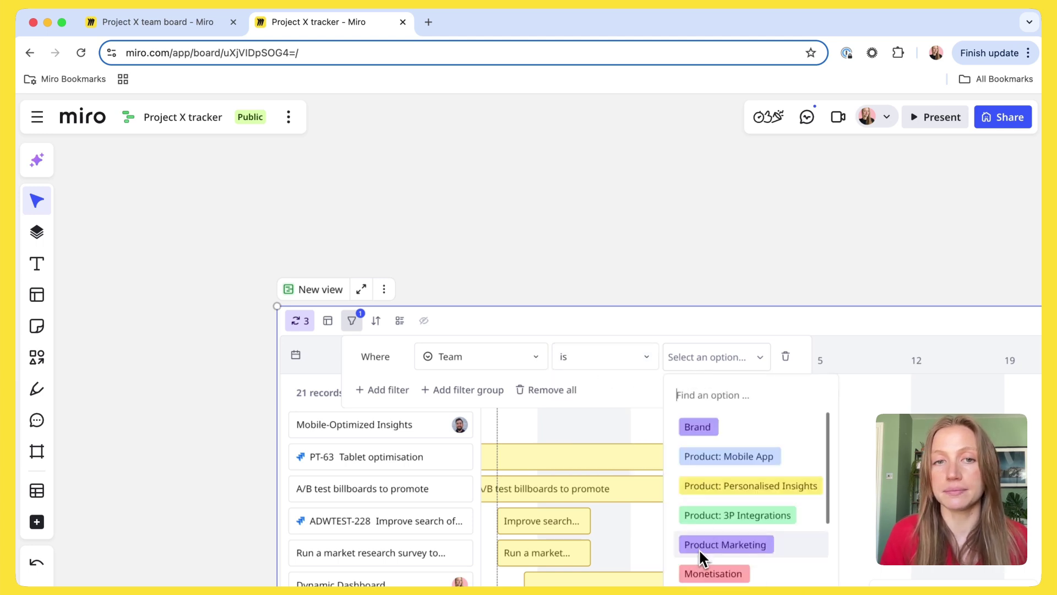
{"action": "left_click", "coordinate": [699, 547]}
{"action": "scroll", "coordinate": [633, 276], "scroll_direction": "down", "scroll_amount": 5}
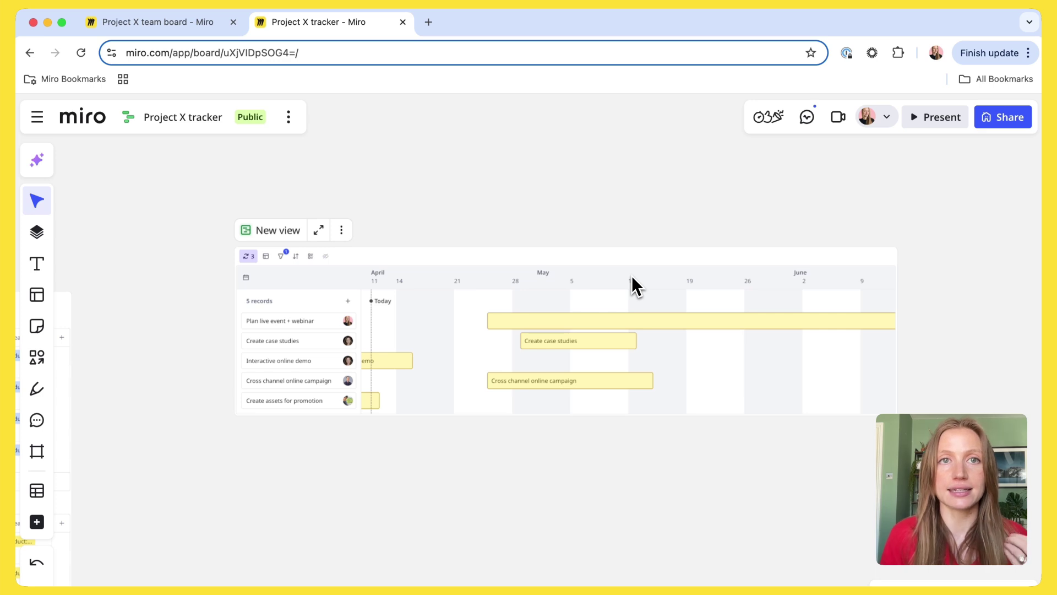
- Move the H2 Planning doc up and to the left
{"action": "scroll", "coordinate": [632, 275], "scroll_direction": "down", "scroll_amount": 3}
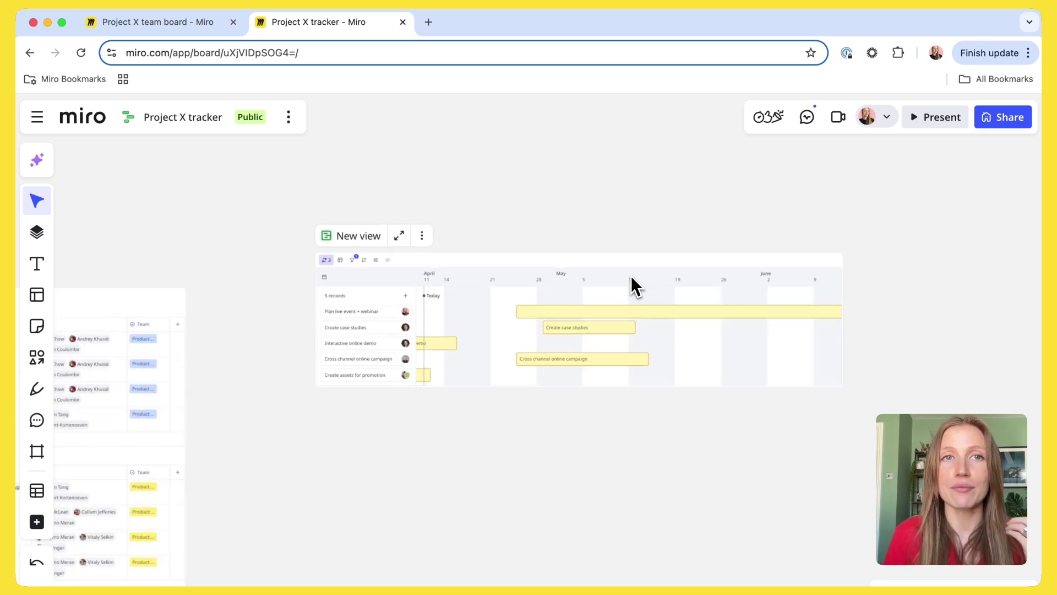
{"action": "scroll", "coordinate": [631, 276], "scroll_direction": "down", "scroll_amount": 4}
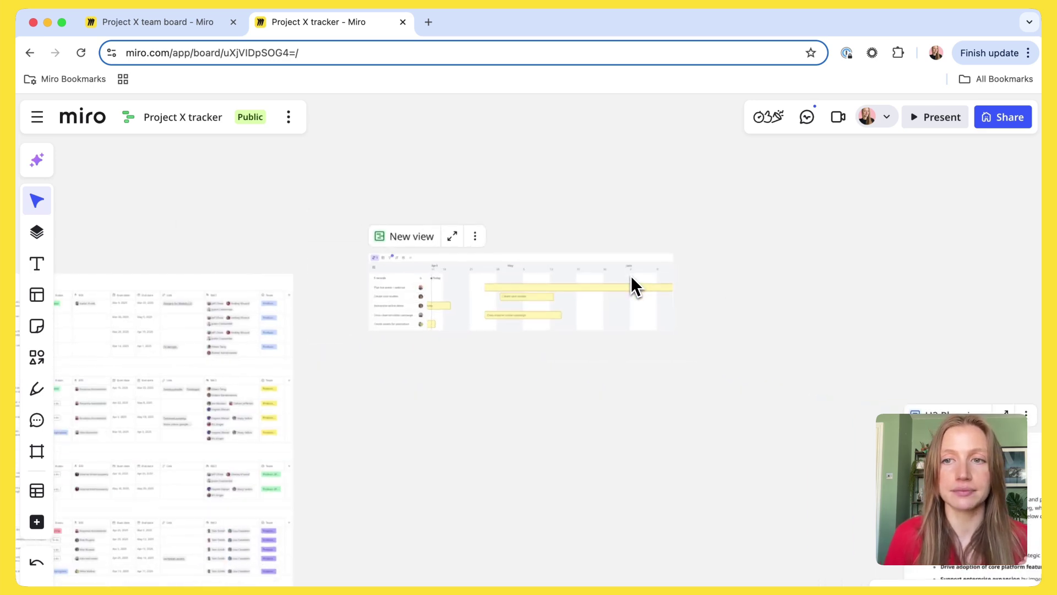
{"action": "scroll", "coordinate": [631, 276], "scroll_direction": "right", "scroll_amount": 3}
{"action": "left_click_drag", "start_coordinate": [771, 361], "coordinate": [618, 168]}
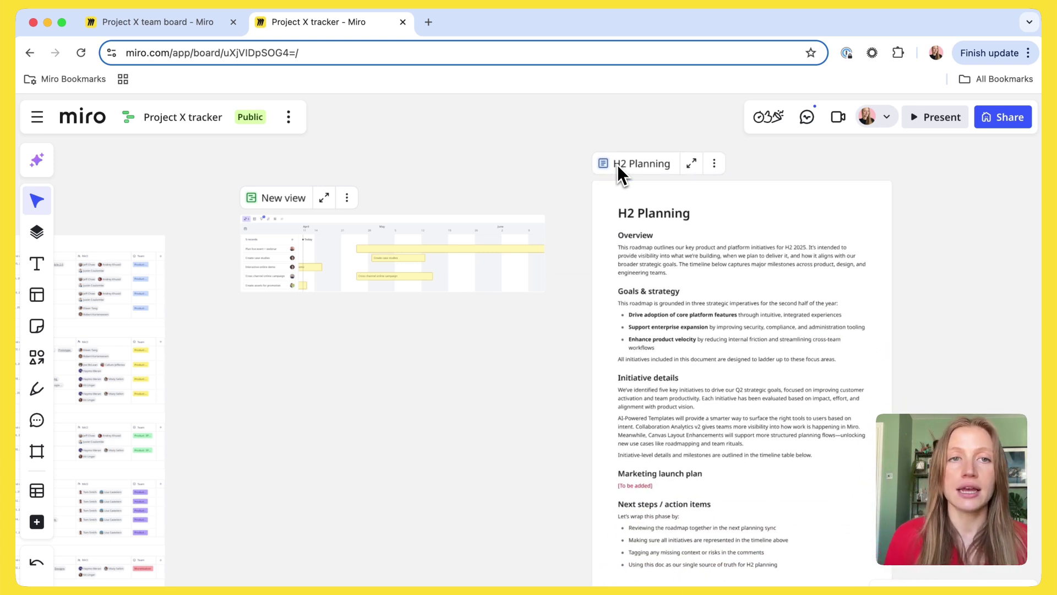
- Drag the filtered New view timeline into the doc under the Marketing launch plan heading
{"action": "scroll", "coordinate": [418, 254], "scroll_direction": "down", "scroll_amount": 2}
{"action": "scroll", "coordinate": [419, 254], "scroll_direction": "right", "scroll_amount": 2}
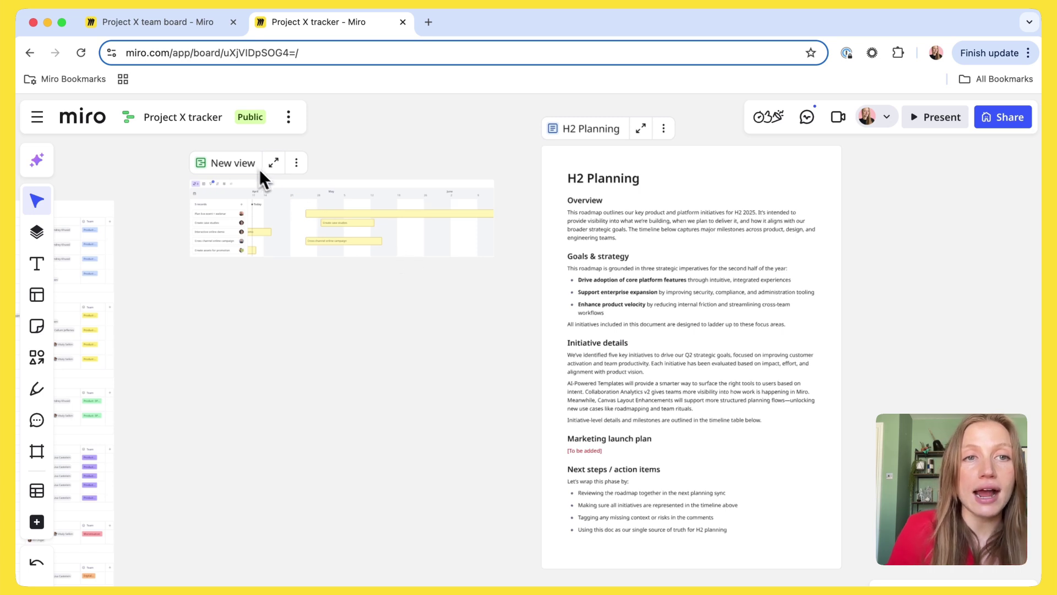
{"action": "left_click_drag", "start_coordinate": [259, 171], "coordinate": [554, 442]}
{"action": "scroll", "coordinate": [554, 442], "scroll_direction": "right", "scroll_amount": 3}
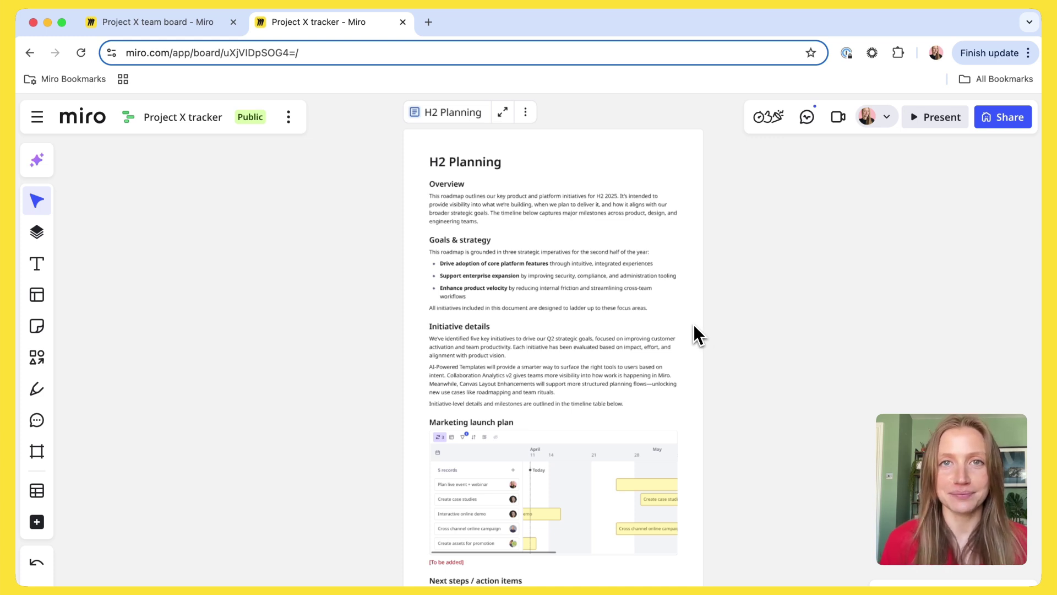
{"action": "scroll", "coordinate": [694, 333], "scroll_direction": "right", "scroll_amount": 2}
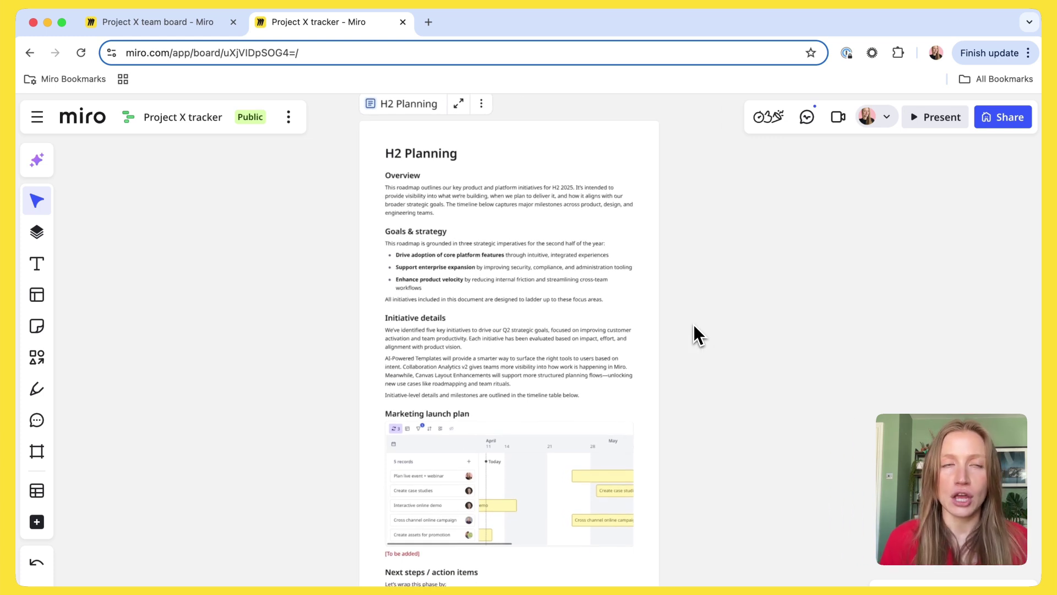